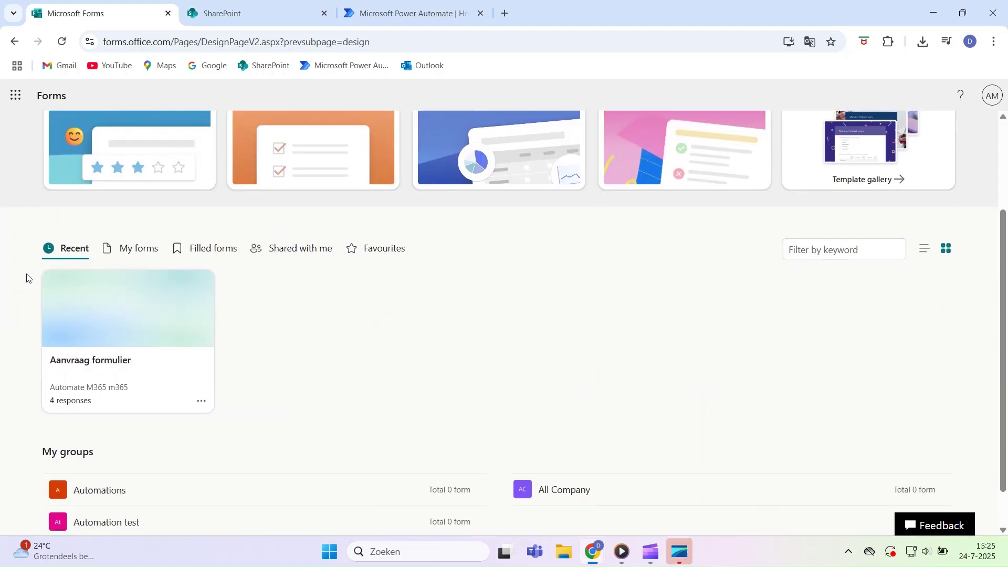
# Open the existing Aanvraag formulier form and look at its collected responses.
pyautogui.click(135, 326)
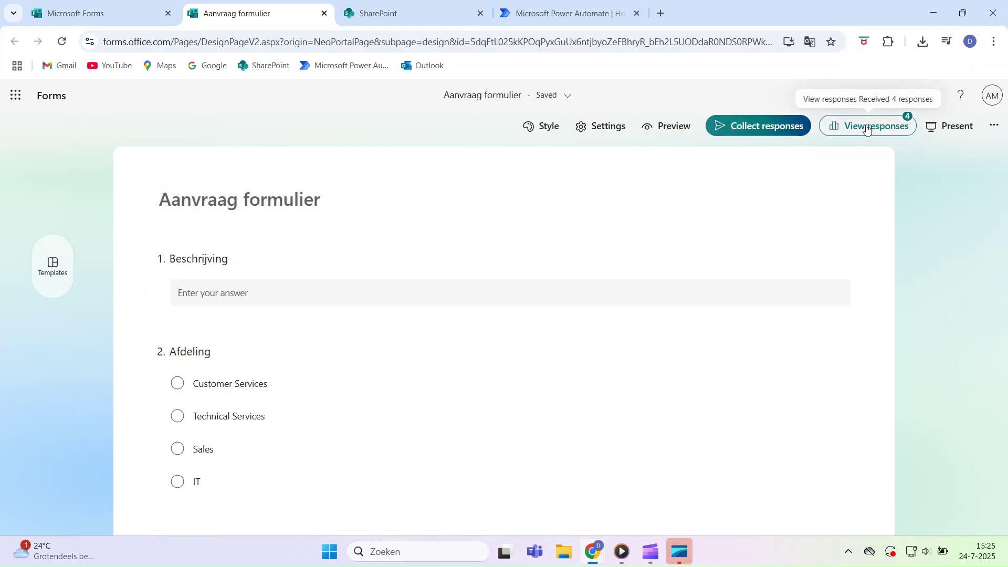
pyautogui.click(867, 128)
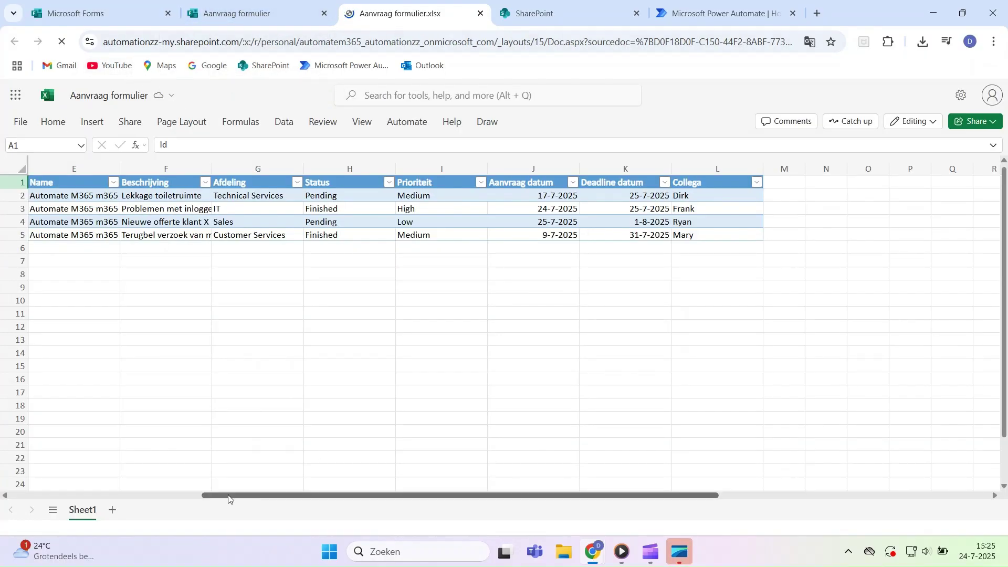
pyautogui.moveTo(228, 494); pyautogui.dragTo(153, 499)
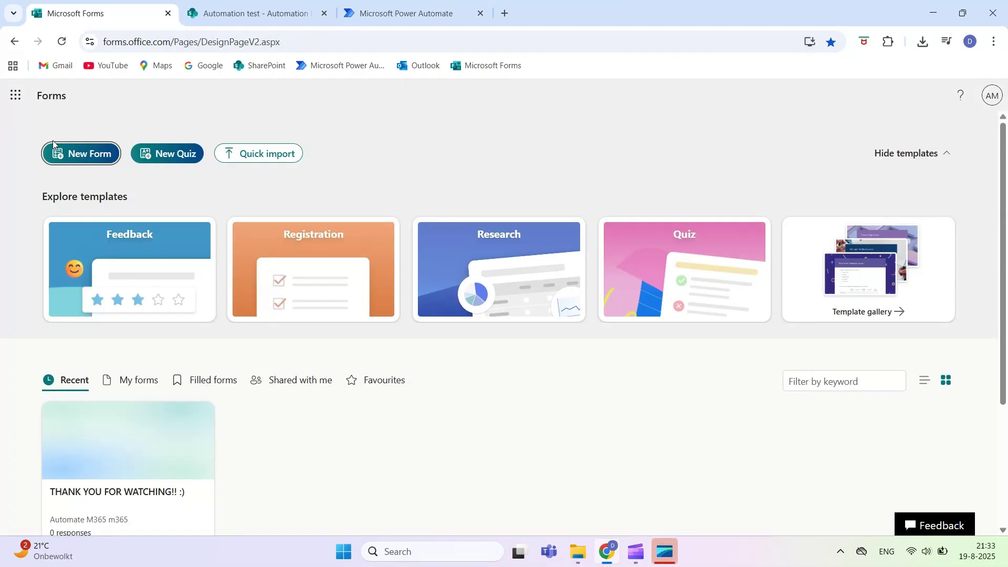
# Start a new blank form titled 'Training request form'.
pyautogui.click(90, 155)
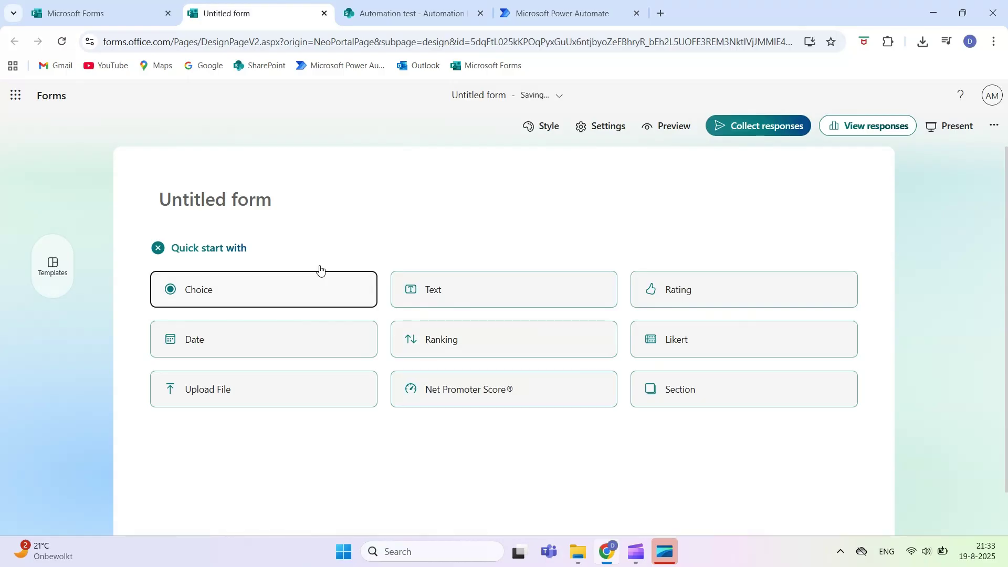
pyautogui.click(254, 205)
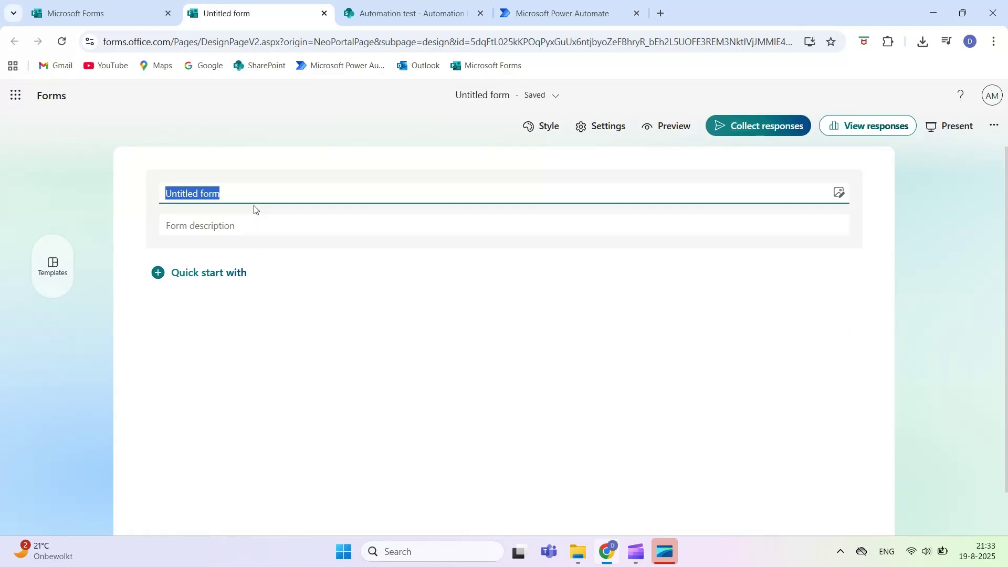
pyautogui.write('Training ')
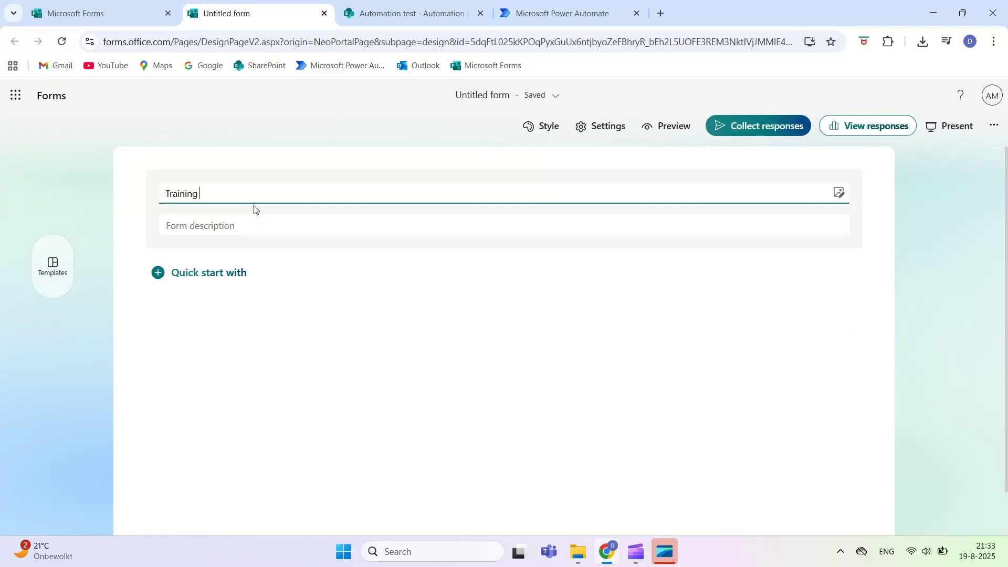
pyautogui.write('request form')
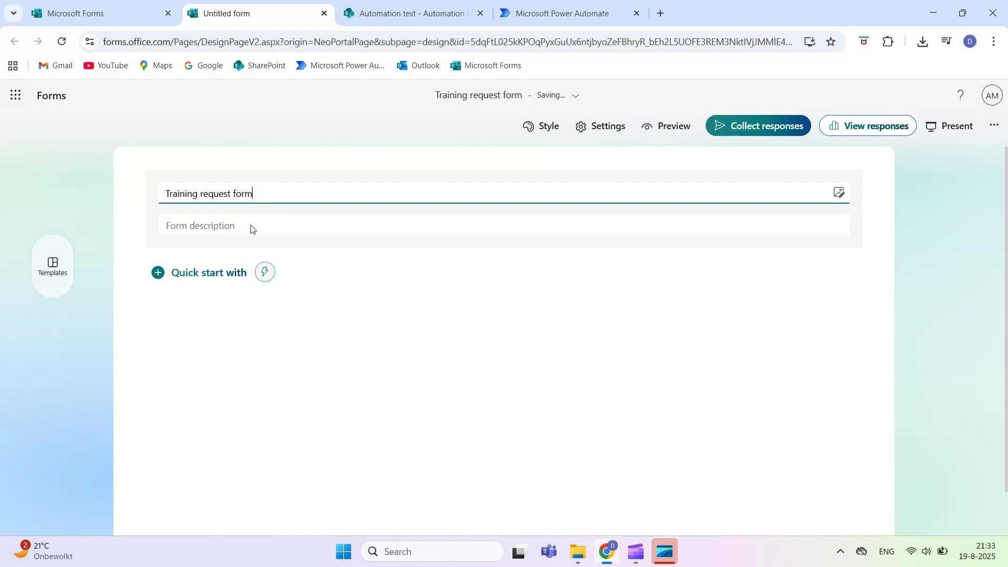
pyautogui.click(207, 283)
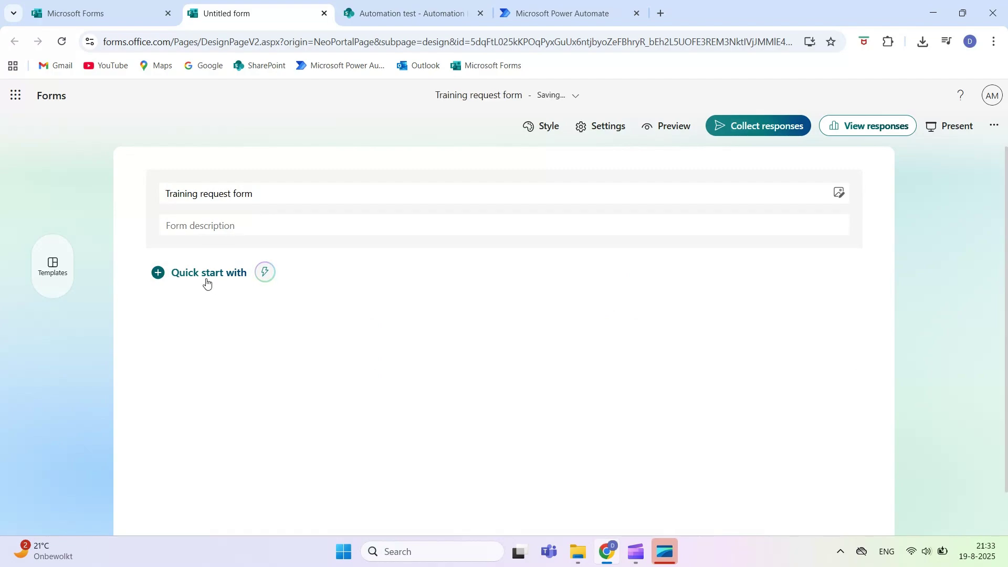
pyautogui.click(207, 283)
# Add a text question titled 'Description' as question 1.
pyautogui.click(450, 328)
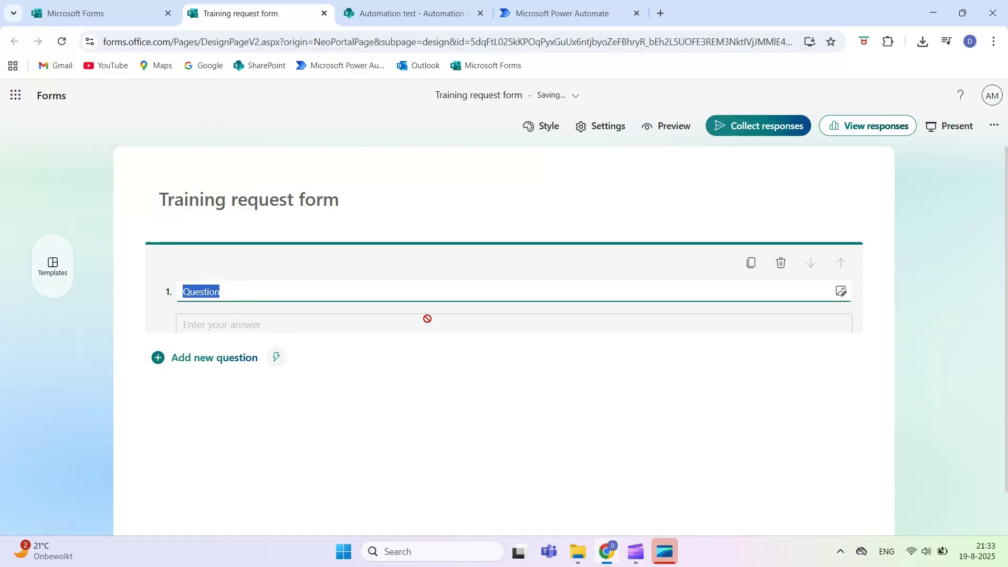
pyautogui.write('Desc')
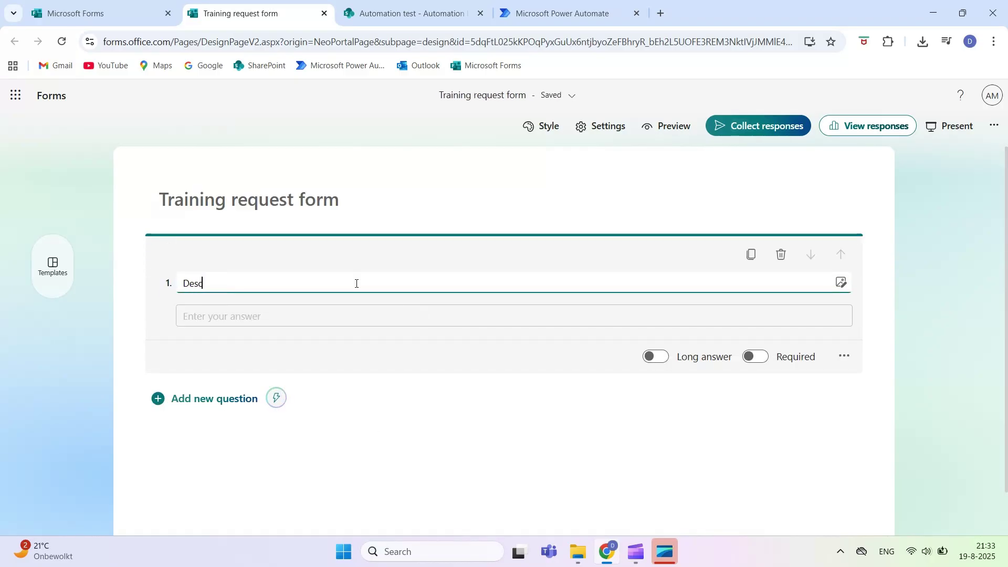
pyautogui.write('riptio')
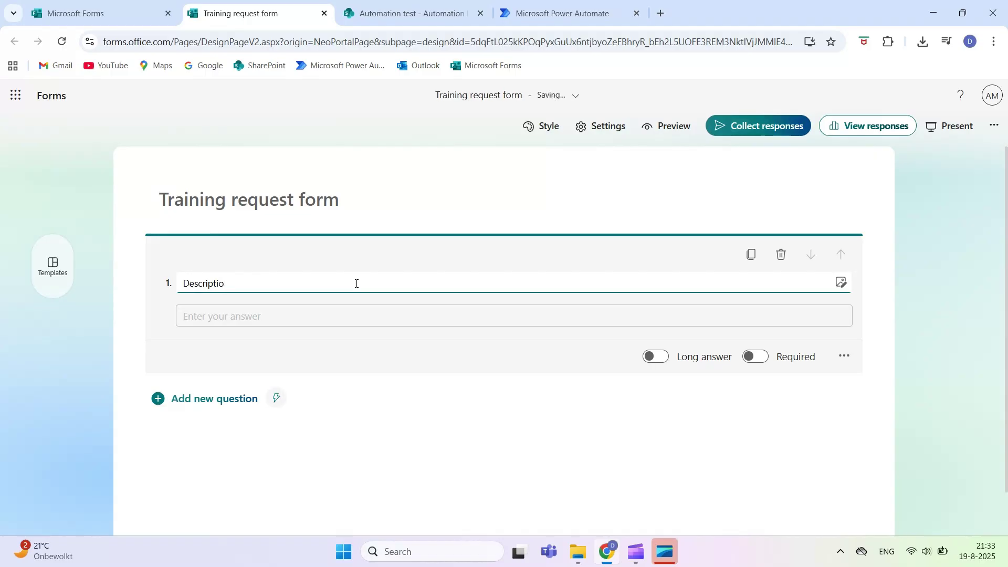
pyautogui.write('n')
pyautogui.click(75, 414)
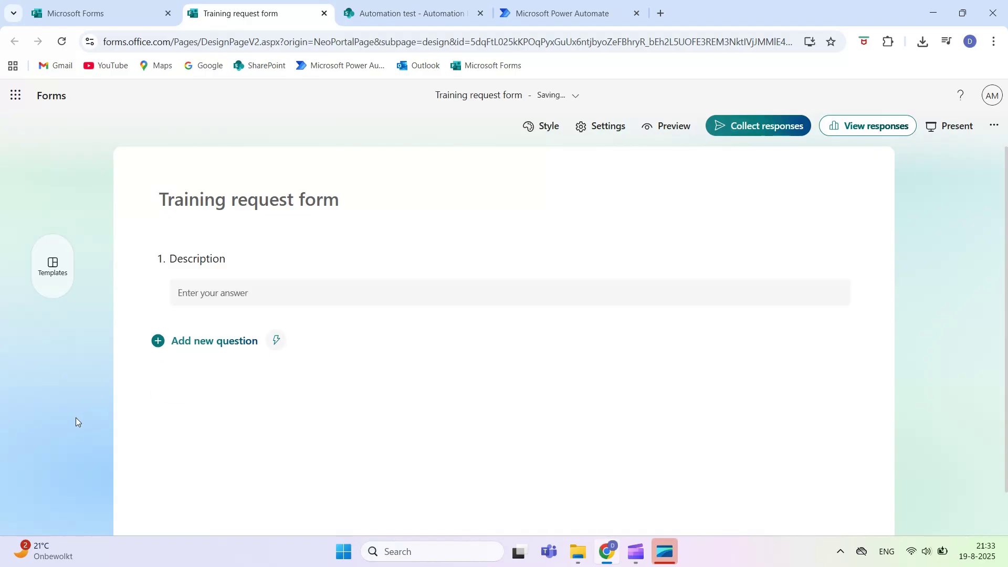
# Add a 'Department' choice question with Customer Service, Technical services, Sales, IT and HR.
pyautogui.click(226, 348)
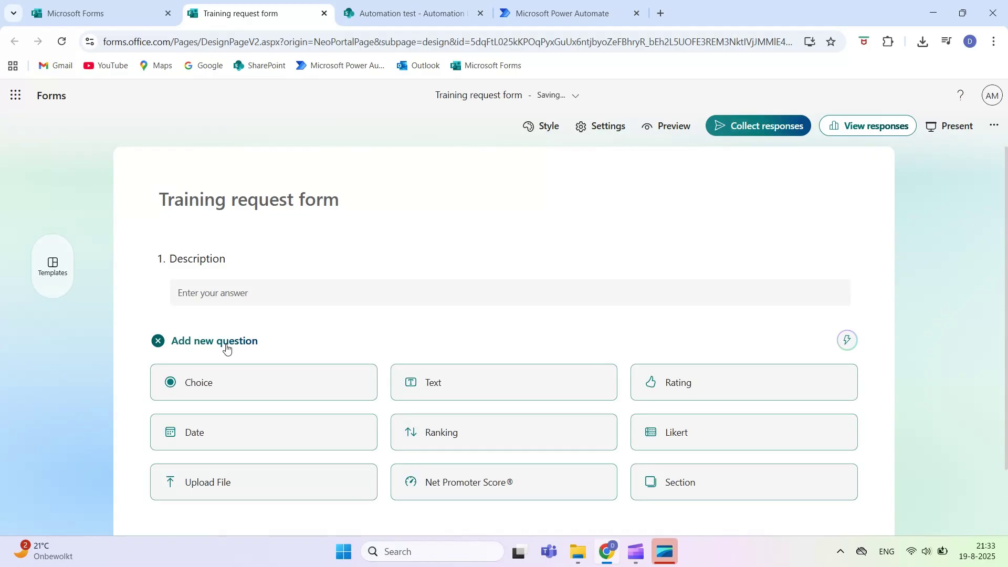
pyautogui.click(223, 386)
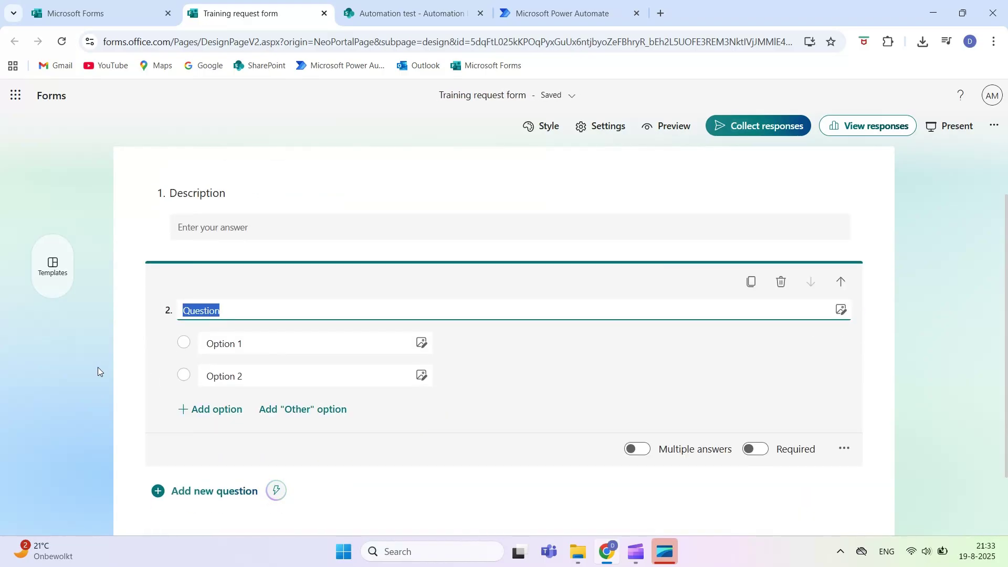
pyautogui.write('Depar')
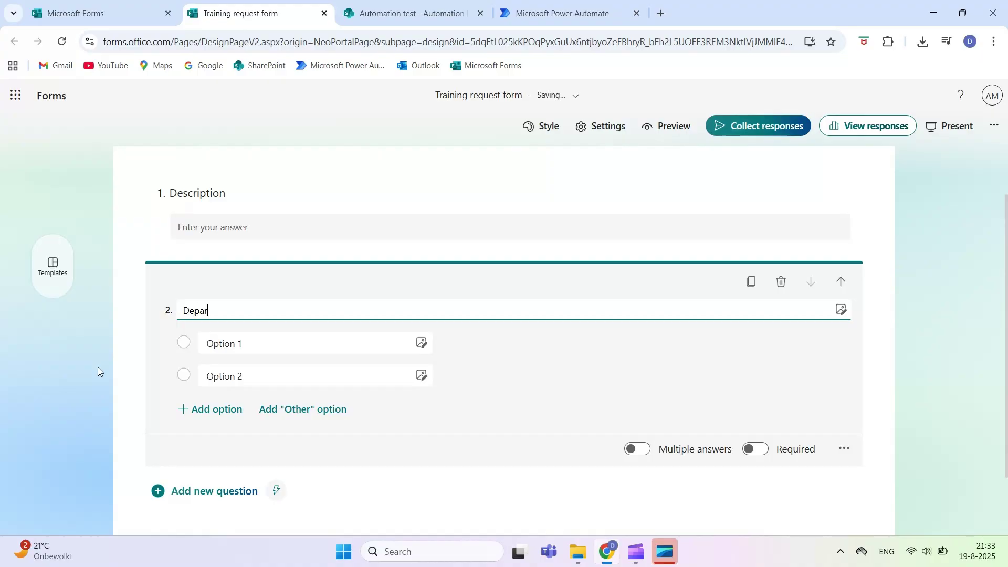
pyautogui.write('tment')
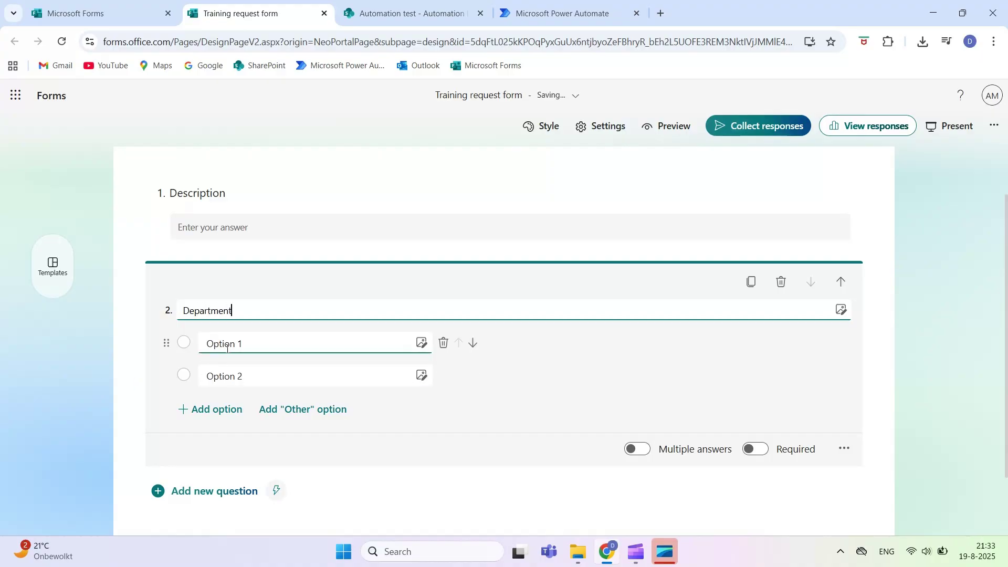
pyautogui.click(228, 348)
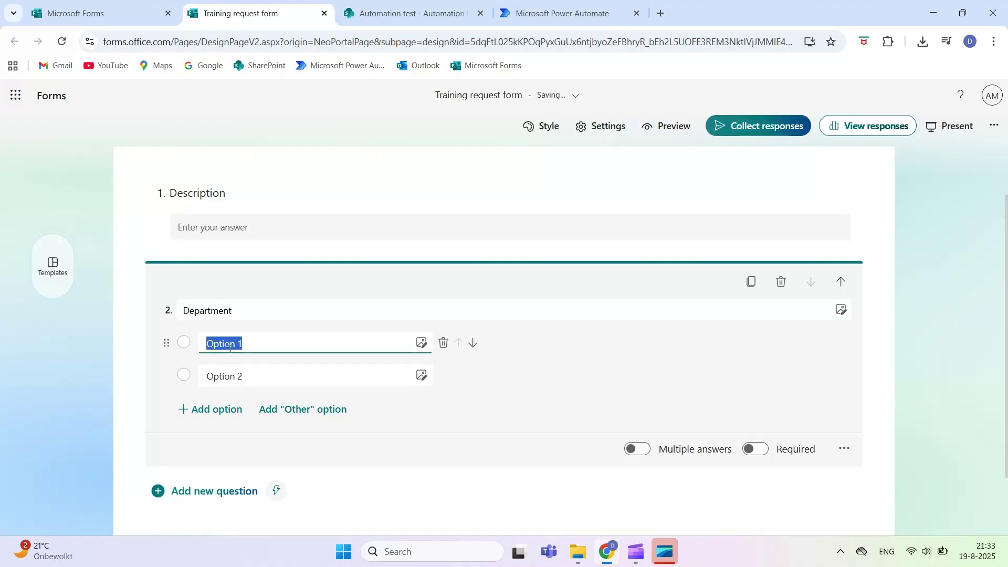
pyautogui.write('Customer Service')
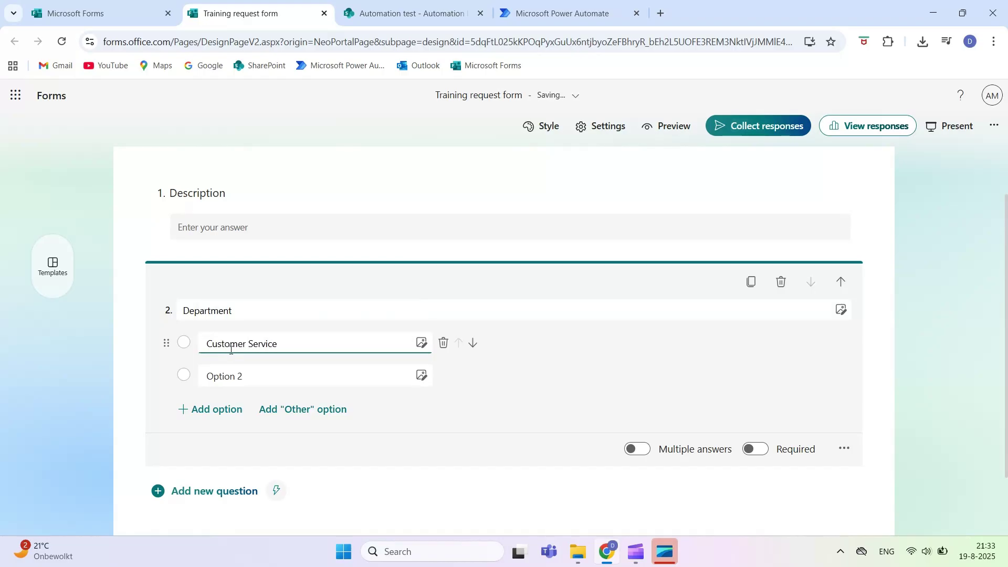
pyautogui.click(235, 373)
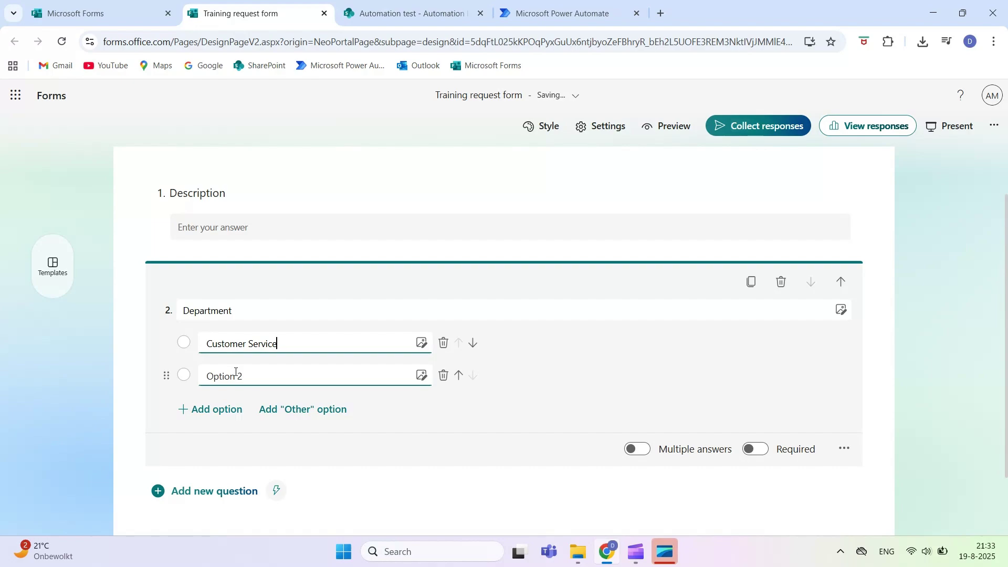
pyautogui.write('Technical services')
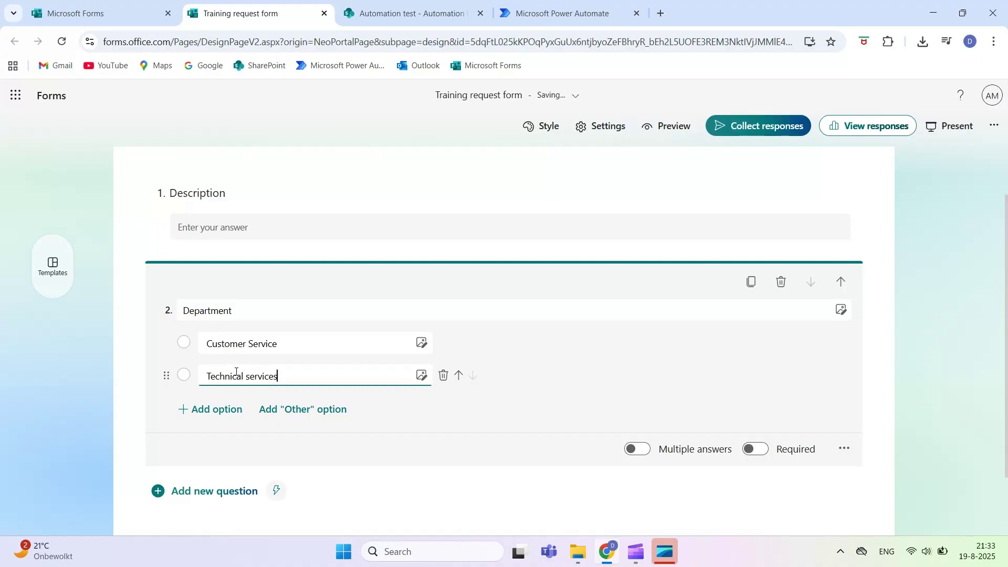
pyautogui.press('Return')
pyautogui.write('Sales')
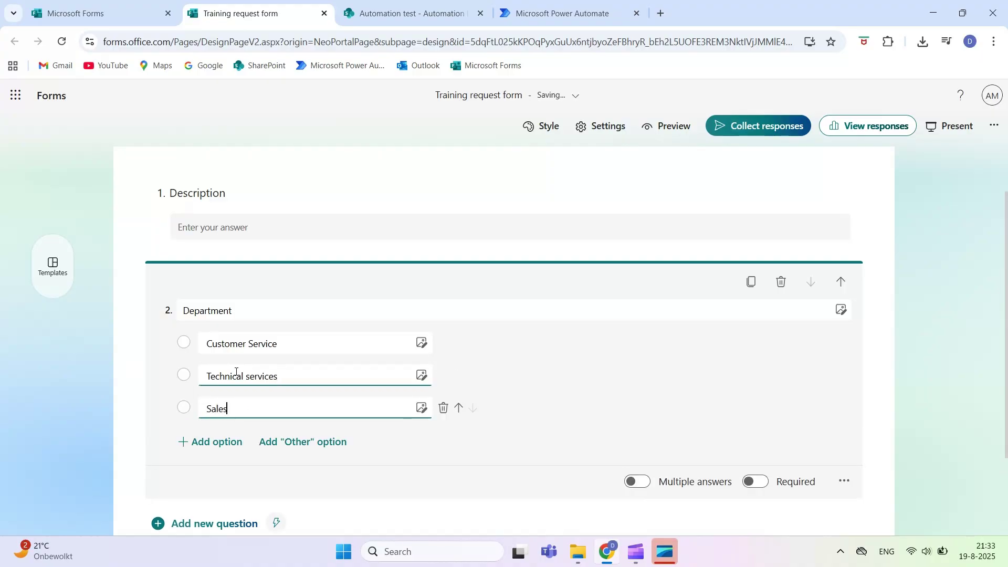
pyautogui.press('Return')
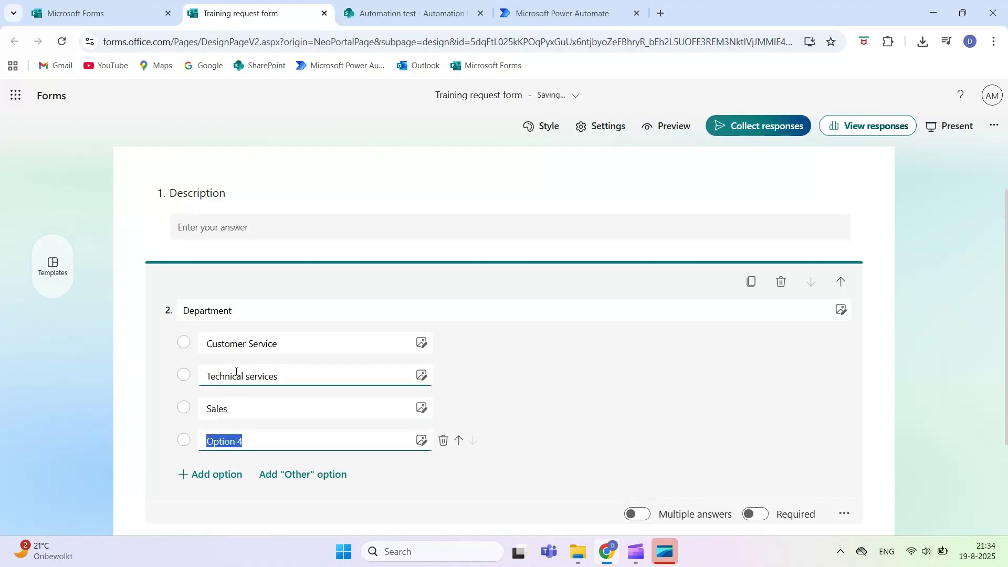
pyautogui.write('IT')
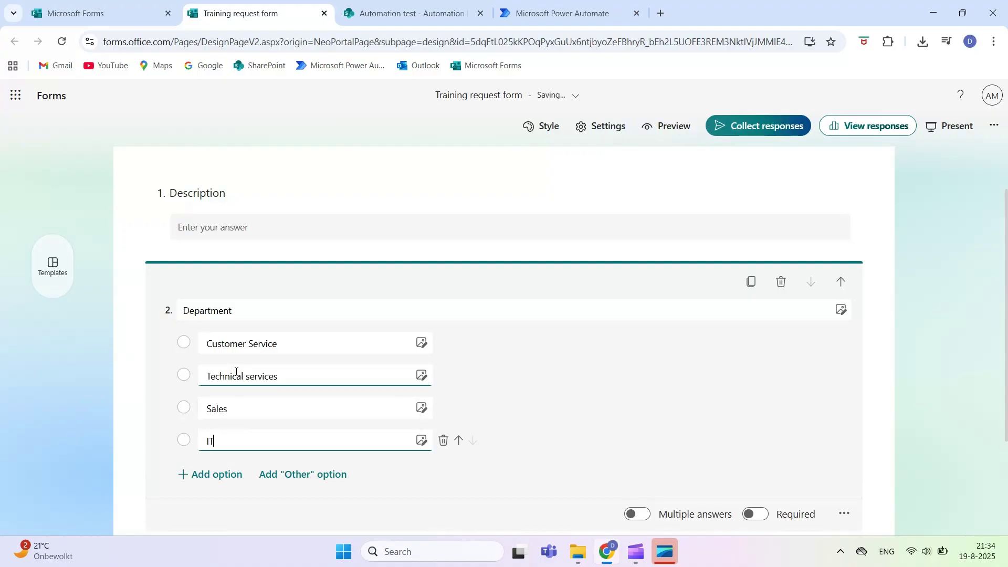
pyautogui.press('Return')
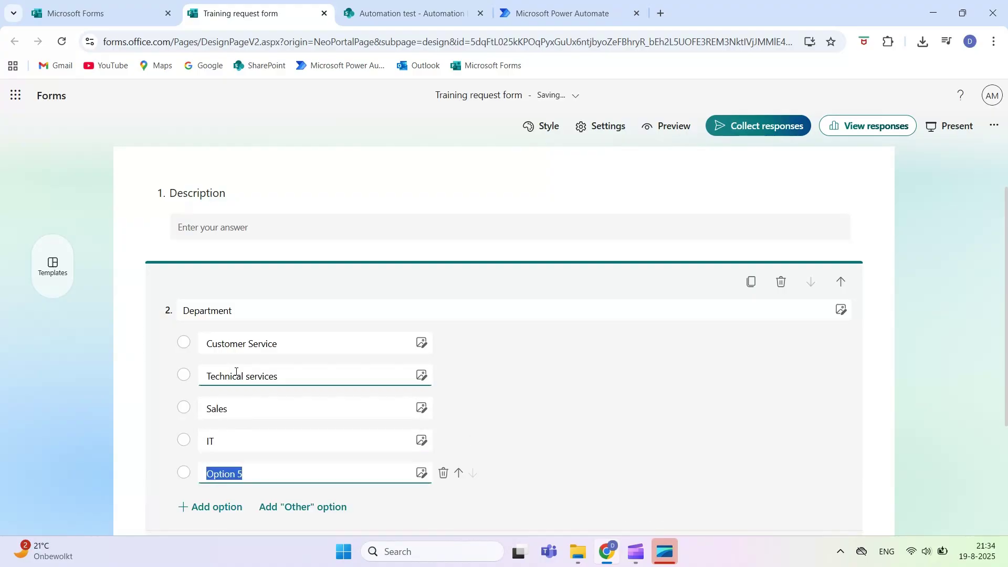
pyautogui.write('HR')
pyautogui.scroll(-1, 45, 385)
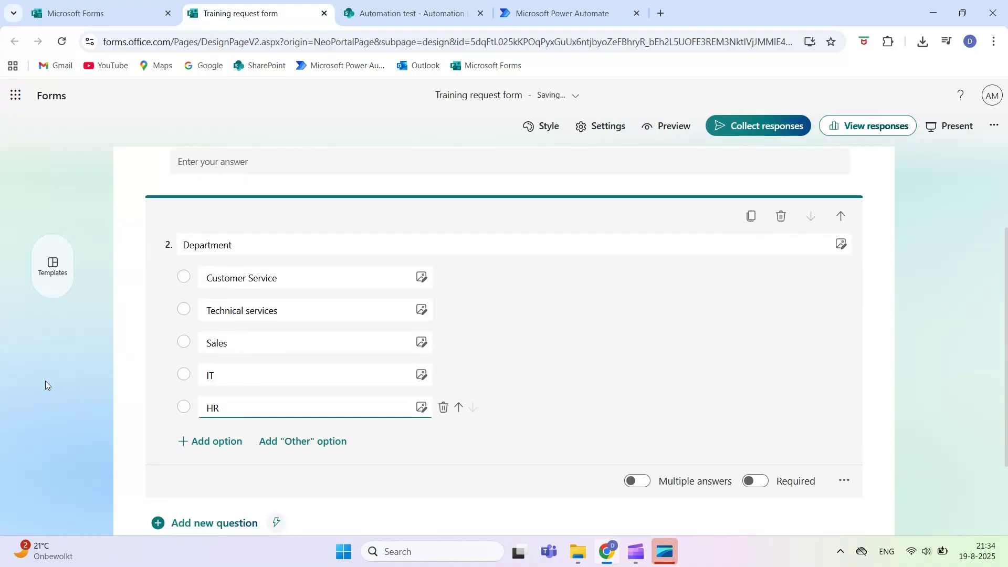
# Add a 'Status' choice question with options Pending and Finished.
pyautogui.click(210, 439)
pyautogui.click(219, 432)
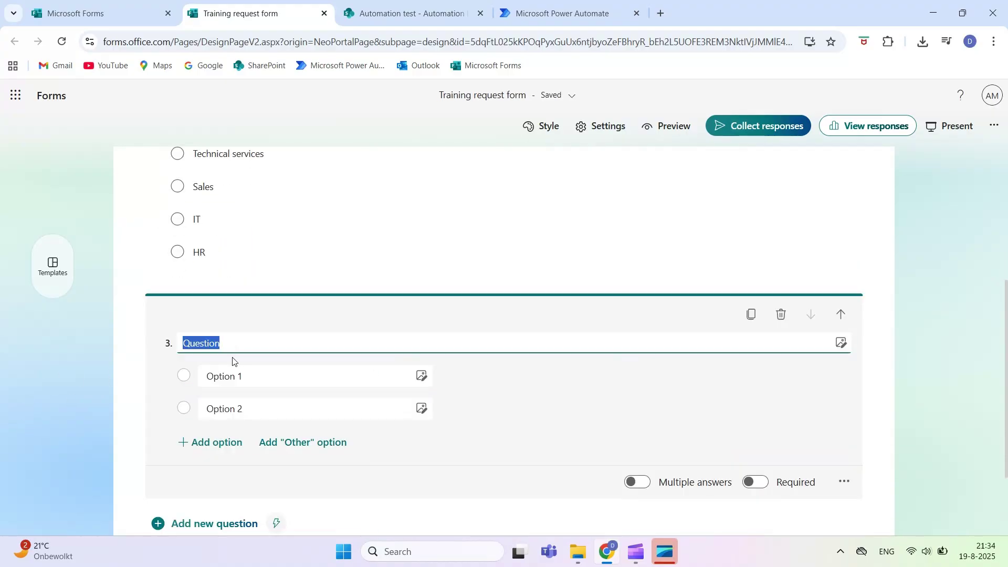
pyautogui.write('Status')
pyautogui.press('Tab')
pyautogui.write('Pending')
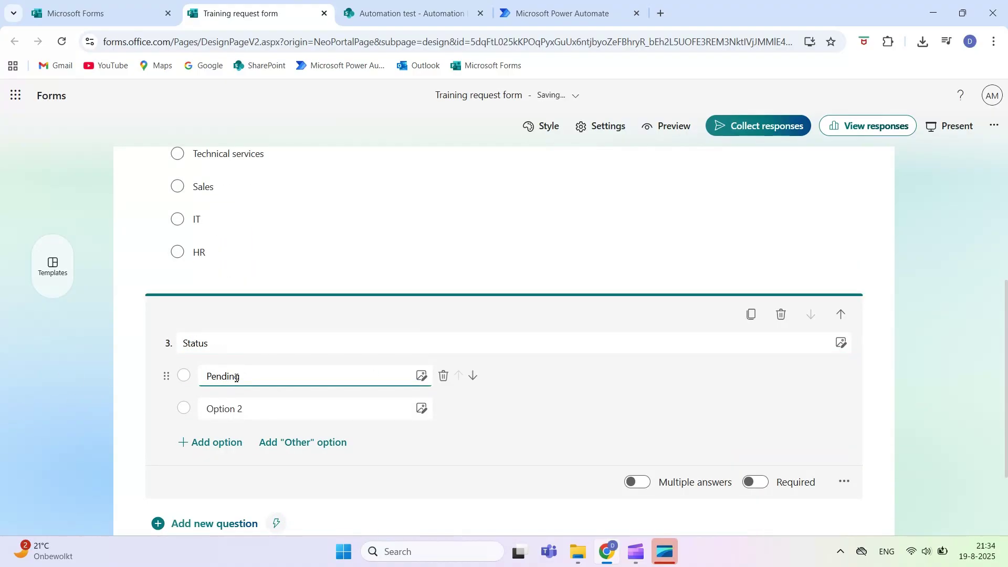
pyautogui.click(240, 412)
pyautogui.write('Finished')
# Add a 'Priority' choice question with options Low, Medium and High.
pyautogui.click(210, 522)
pyautogui.click(226, 450)
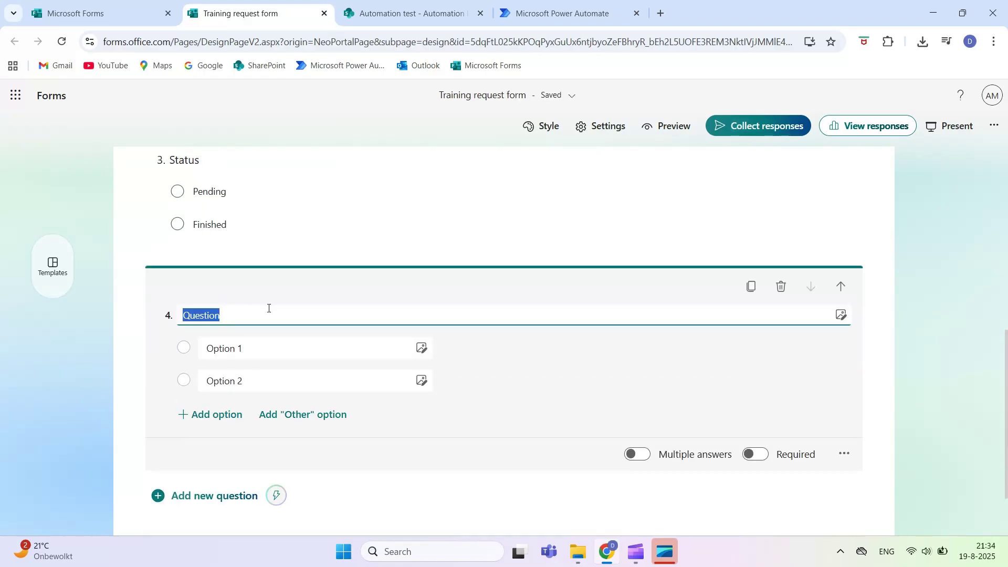
pyautogui.write('Priority')
pyautogui.click(250, 348)
pyautogui.write('Low')
pyautogui.click(248, 380)
pyautogui.write('Medium')
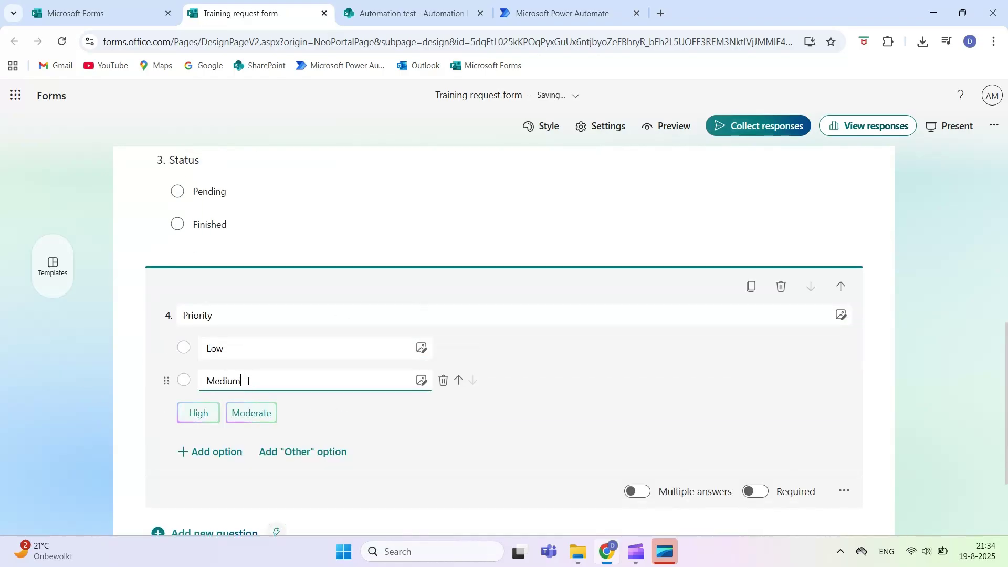
pyautogui.press('Return')
pyautogui.write('High')
# Add two date questions, 'Request date' and 'Deadline date'.
pyautogui.click(213, 413)
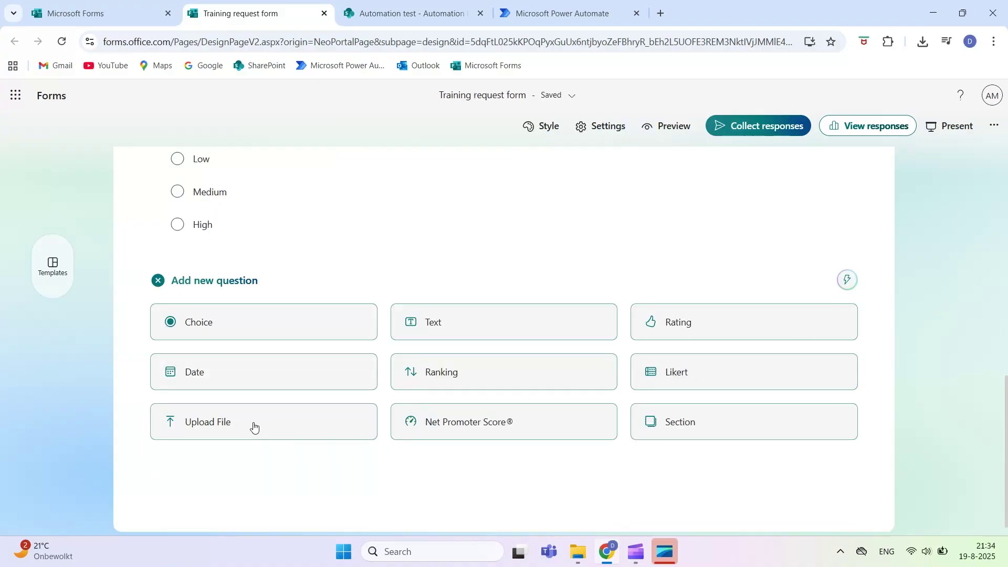
pyautogui.click(216, 377)
pyautogui.write('Request date')
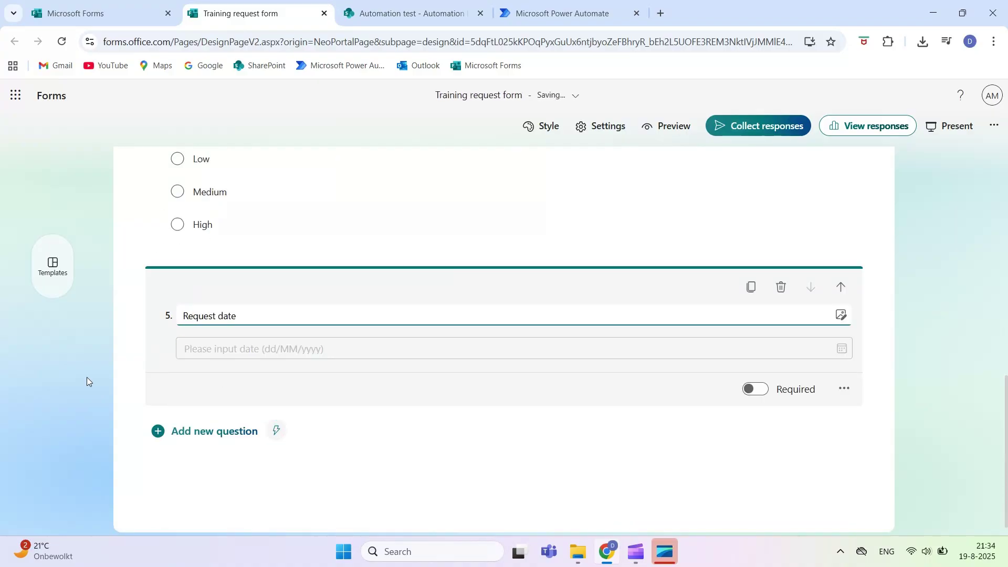
pyautogui.click(210, 412)
pyautogui.click(229, 356)
pyautogui.write('Dea')
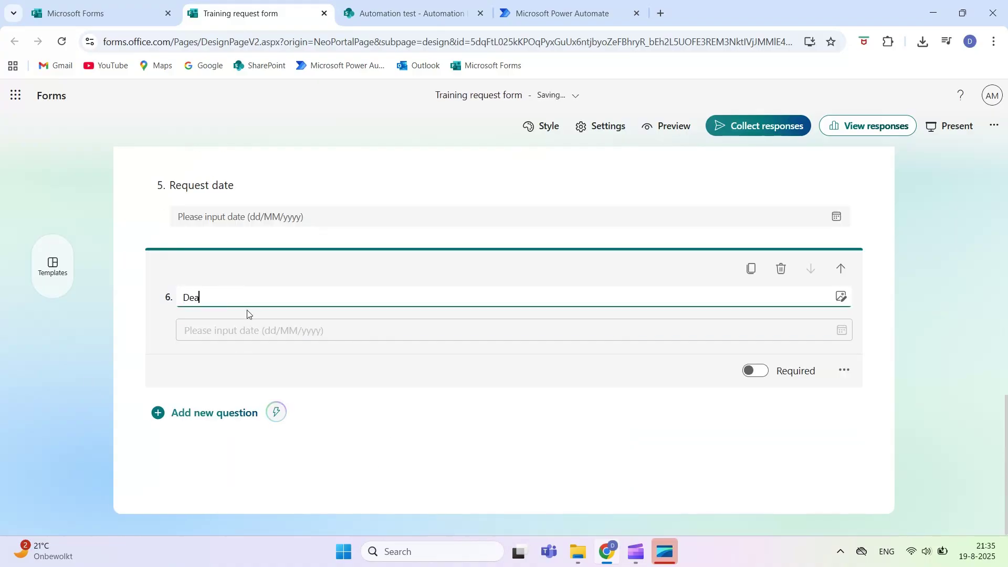
pyautogui.write('dline date')
# Add a 'Colleague' choice question with options Dirk, Frank, Mary and Ryan.
pyautogui.click(191, 386)
pyautogui.click(221, 413)
pyautogui.click(198, 452)
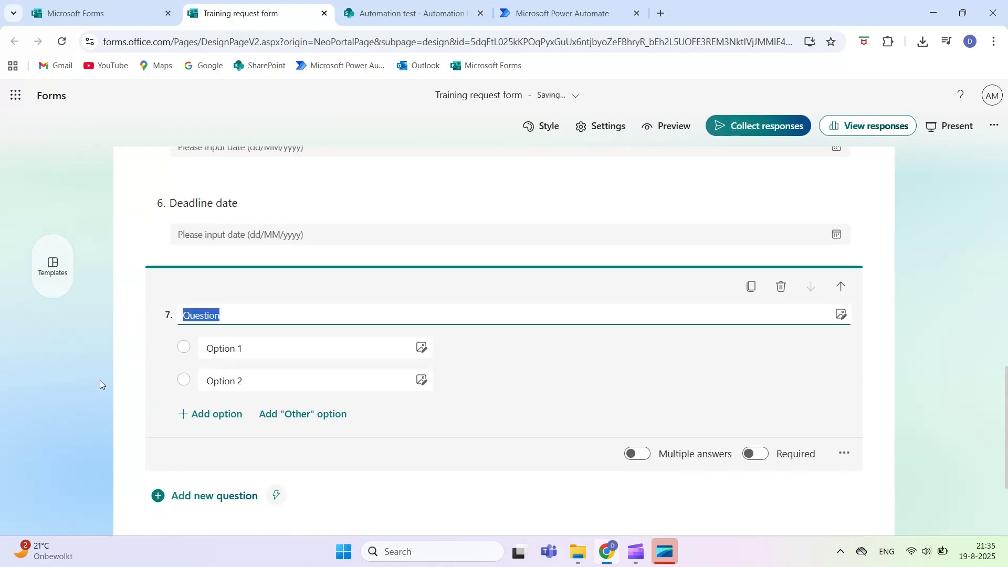
pyautogui.write('Colleague')
pyautogui.click(260, 347)
pyautogui.write('Dirk')
pyautogui.press('Tab')
pyautogui.write('Fra')
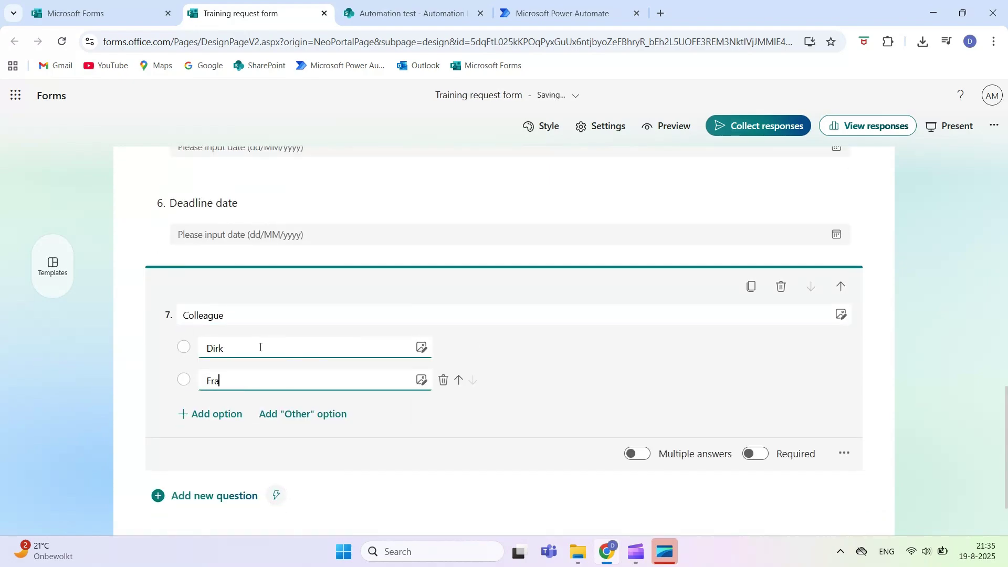
pyautogui.write('nk')
pyautogui.press('Return')
pyautogui.write('Msry')
pyautogui.press('Return')
pyautogui.write('Ryan')
pyautogui.click(52, 412)
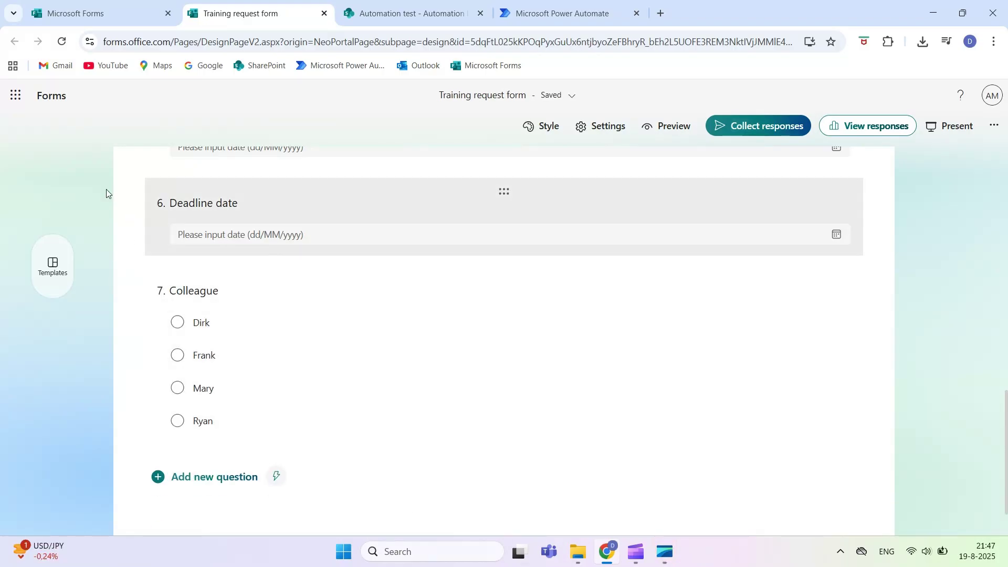
# Reopen the Training request form from the Forms home page and scroll through its preview.
pyautogui.click(45, 96)
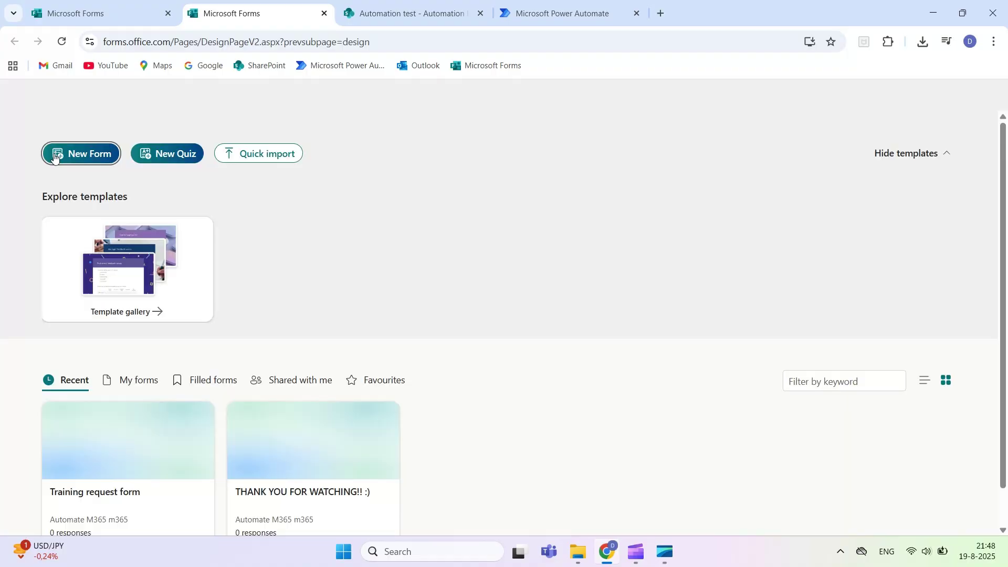
pyautogui.scroll(-1, 74, 389)
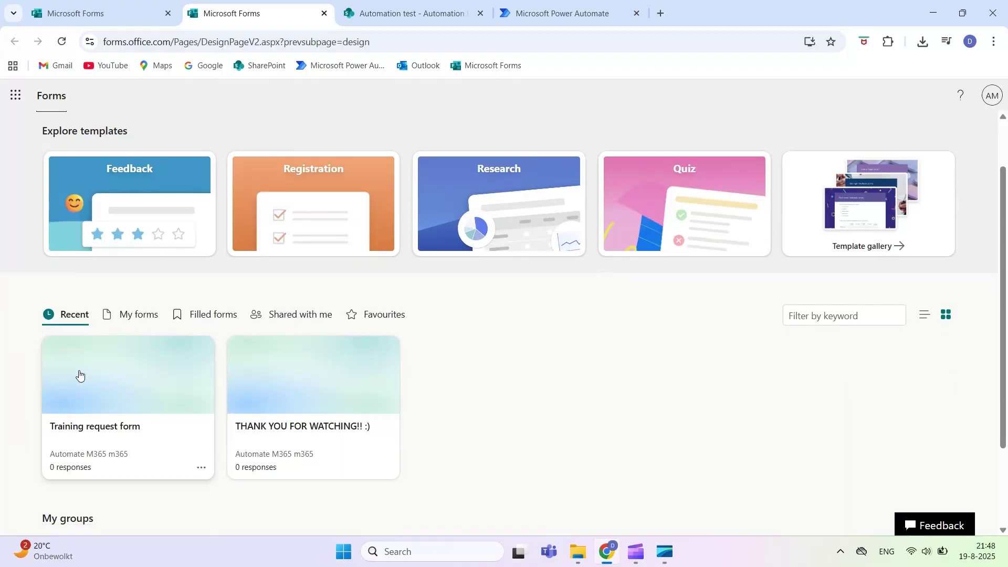
pyautogui.click(90, 387)
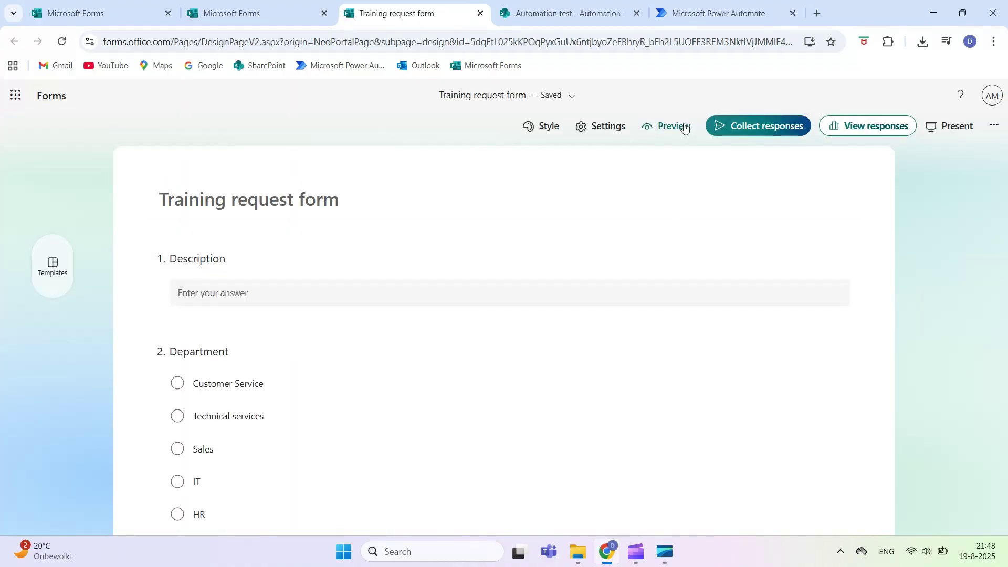
pyautogui.click(685, 128)
pyautogui.scroll(-1, 251, 225)
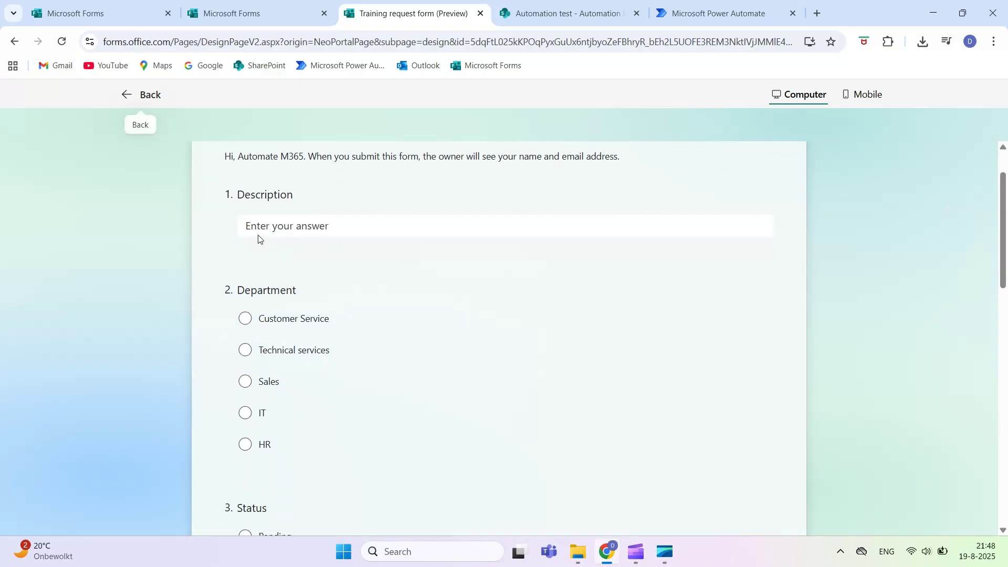
pyautogui.scroll(-12, 203, 328)
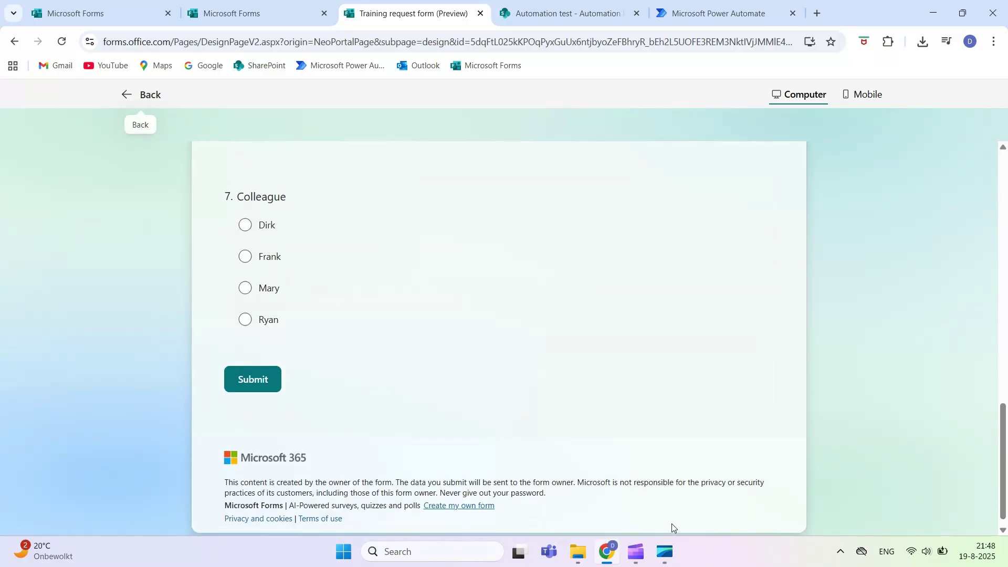
pyautogui.scroll(5, 590, 419)
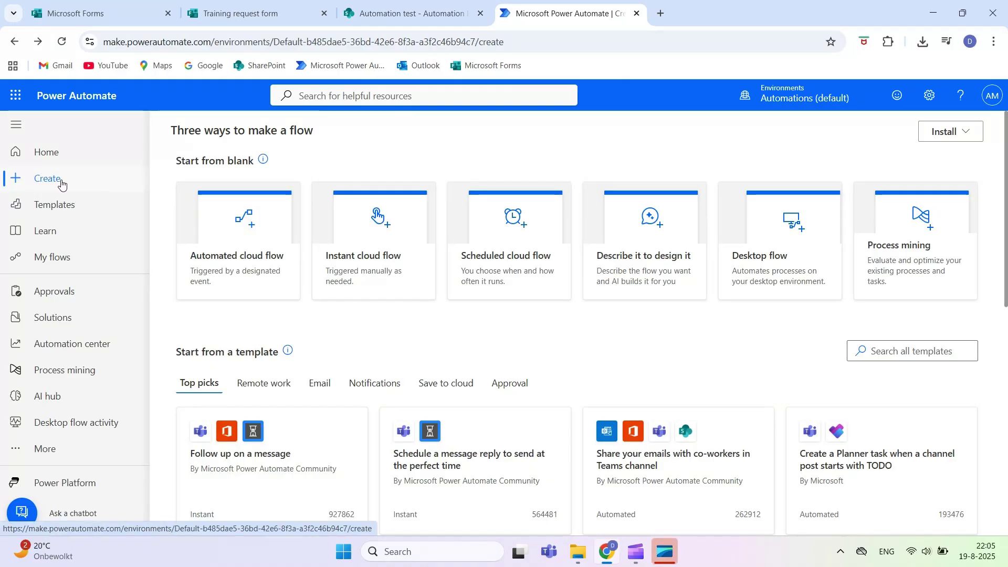
# Create an automated cloud flow 'Training request flow' using the Forms 'When a new response is submitted' trigger.
pyautogui.click(62, 183)
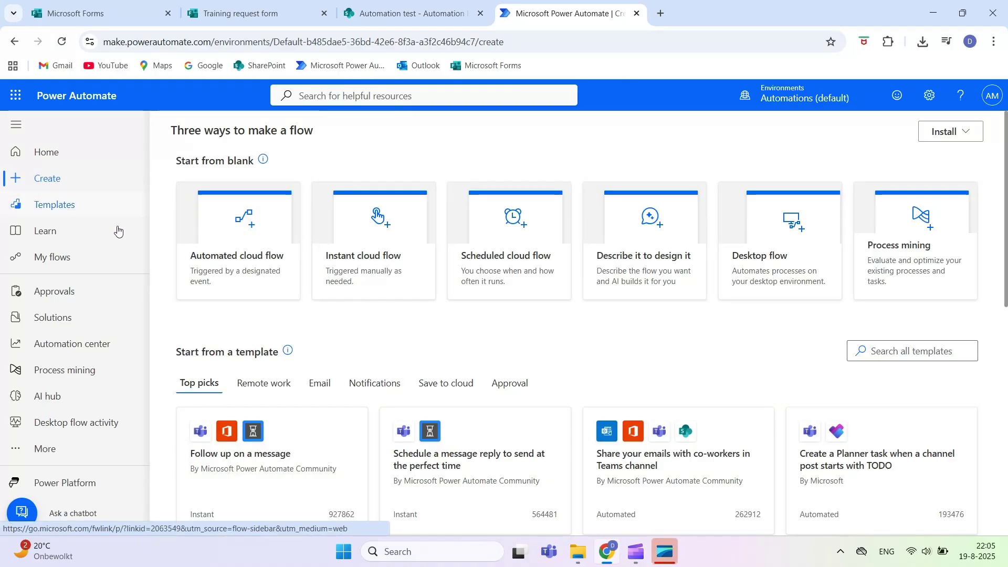
pyautogui.click(237, 237)
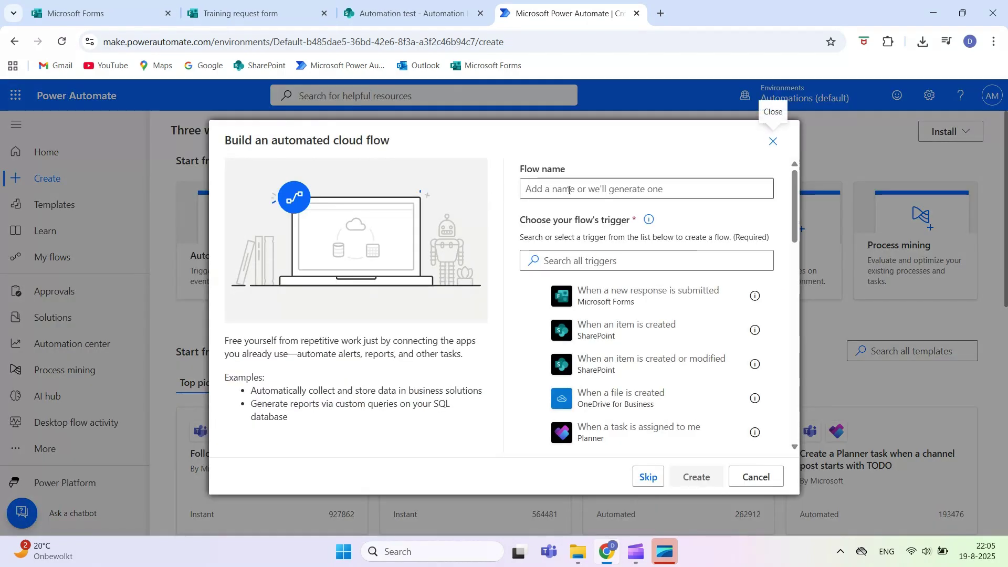
pyautogui.click(568, 190)
pyautogui.write('Training request flow')
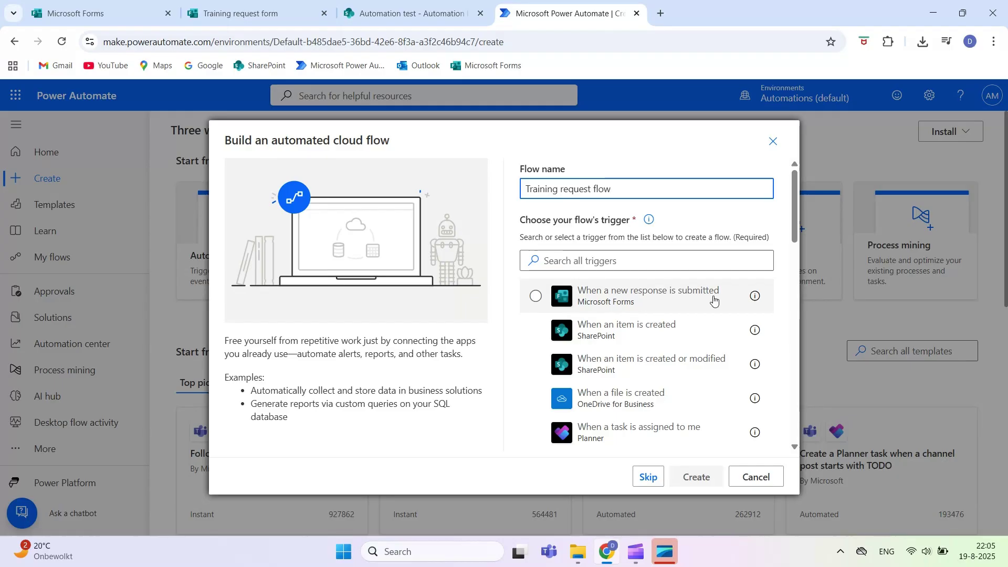
pyautogui.click(649, 298)
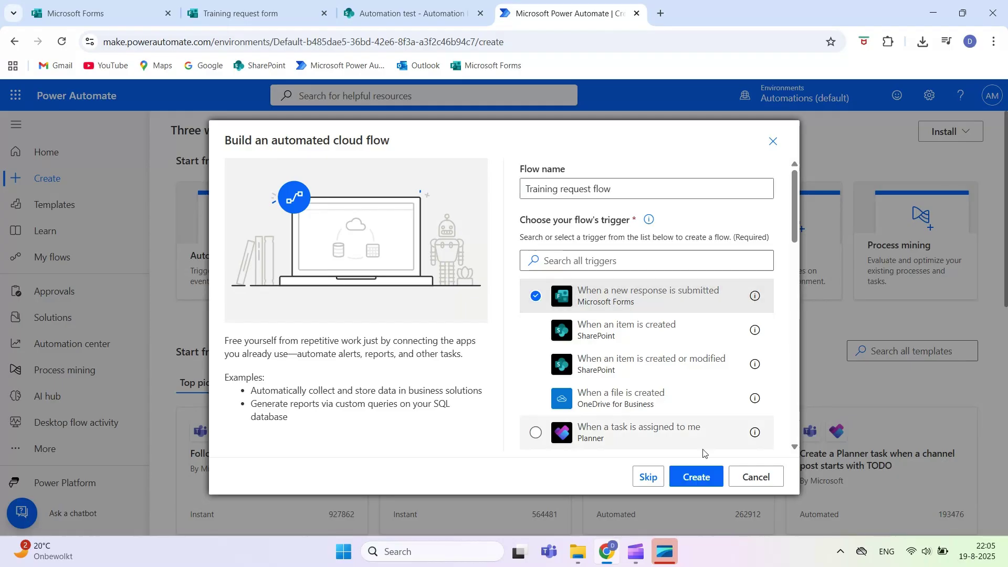
pyautogui.click(698, 478)
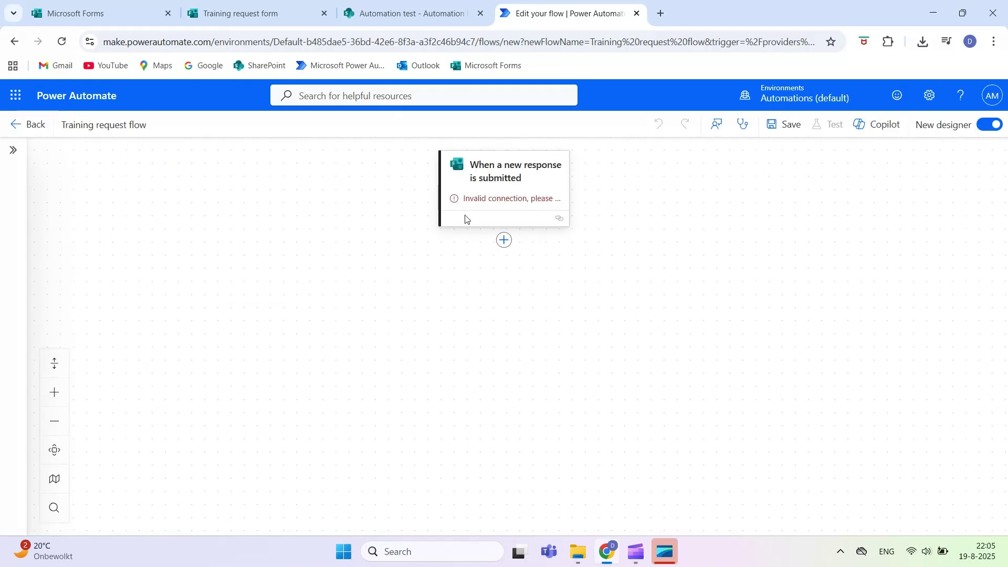
# Set the trigger's Form Id to the Training request form.
pyautogui.click(501, 179)
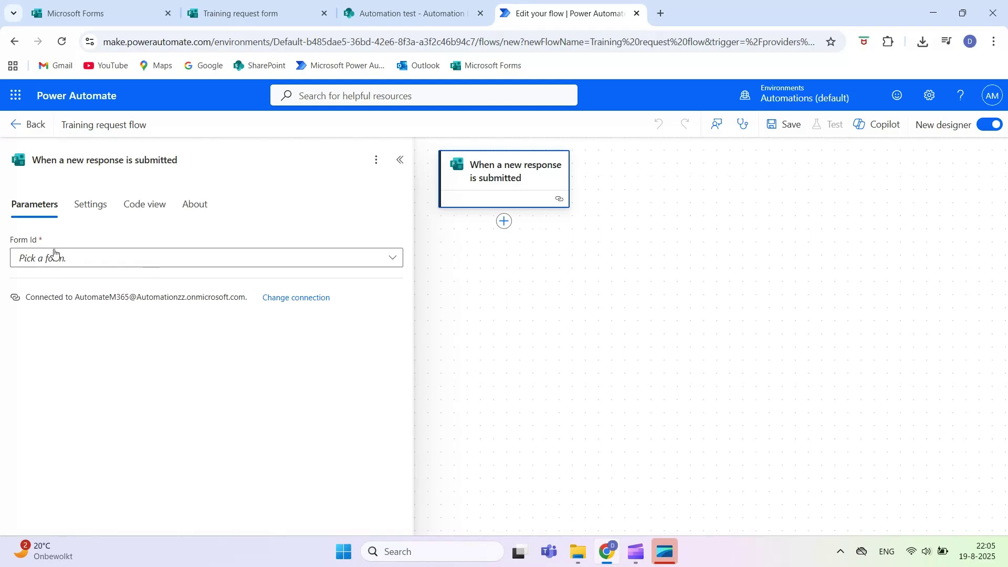
pyautogui.click(337, 265)
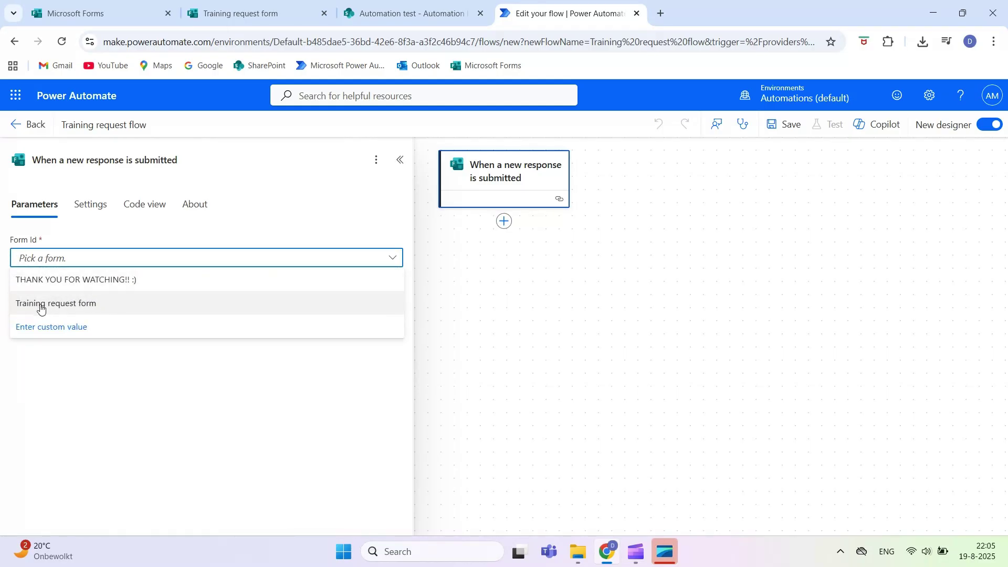
pyautogui.click(82, 308)
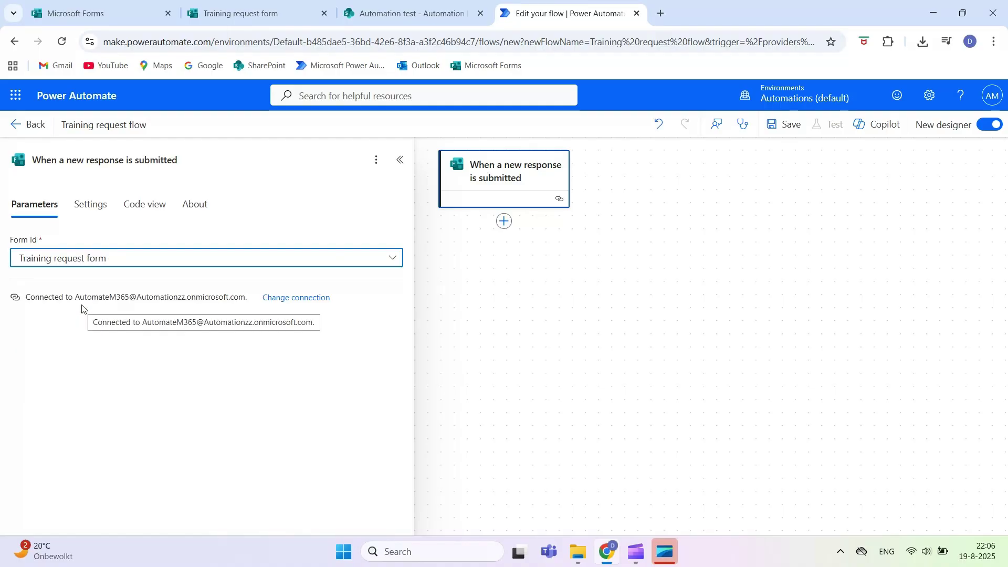
pyautogui.click(477, 276)
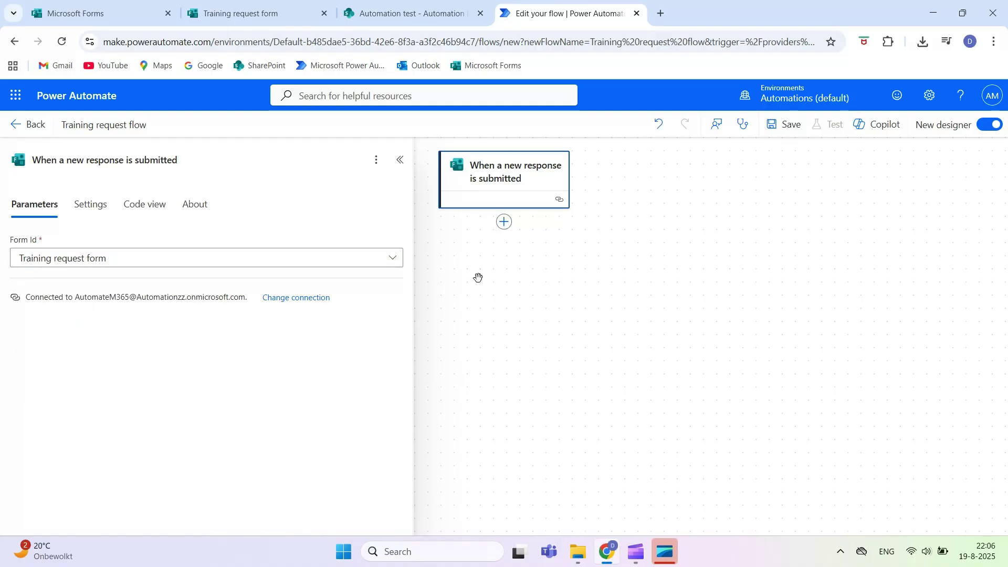
# Add a Get response details action for the Training request form using the trigger's Response Id.
pyautogui.click(503, 223)
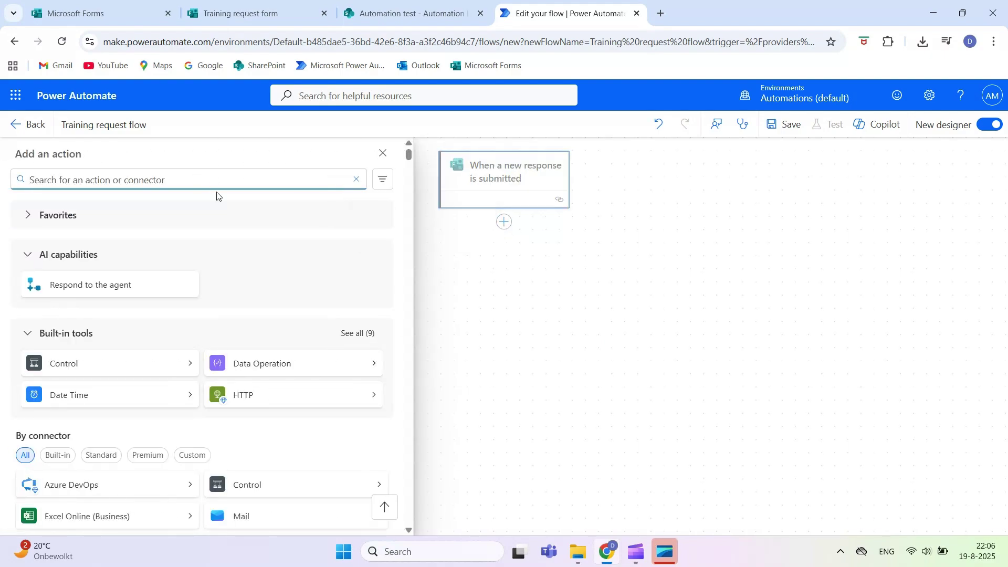
pyautogui.write('get respo')
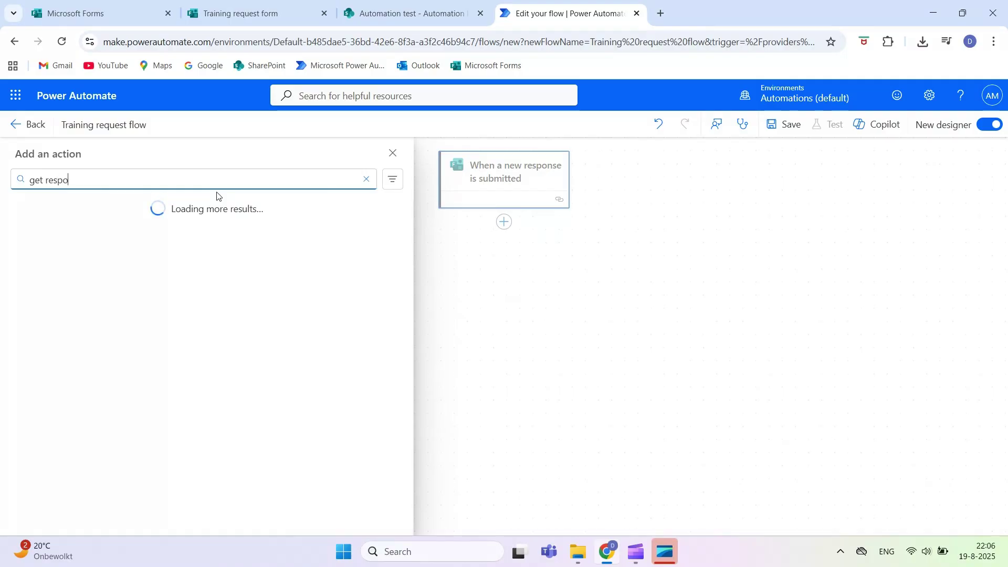
pyautogui.write('se')
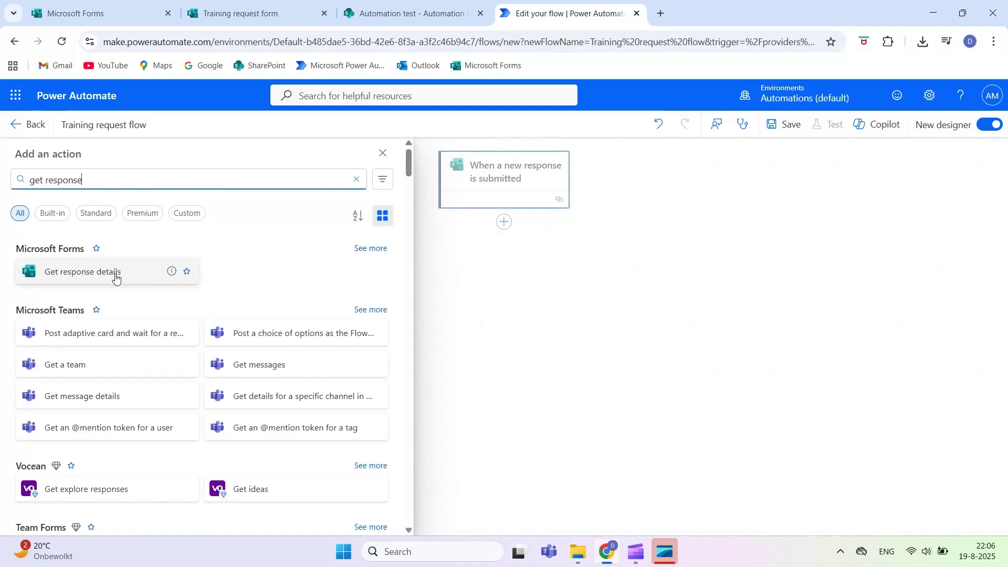
pyautogui.click(104, 277)
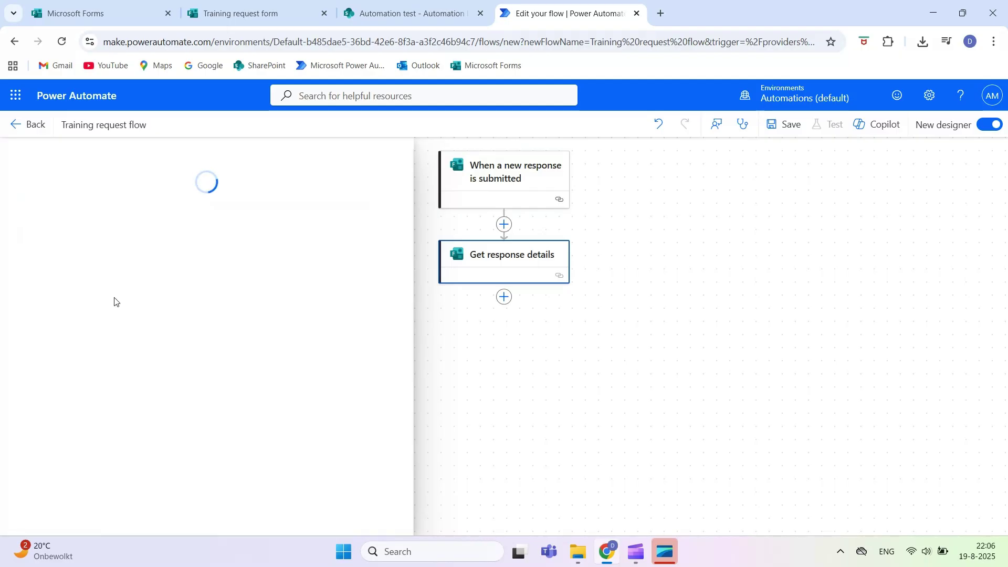
pyautogui.click(168, 260)
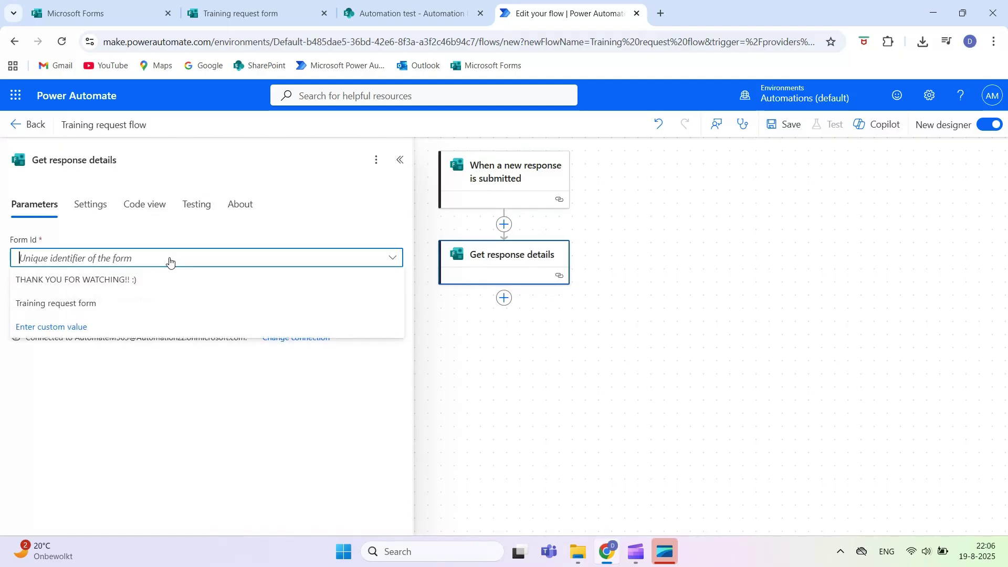
pyautogui.click(81, 303)
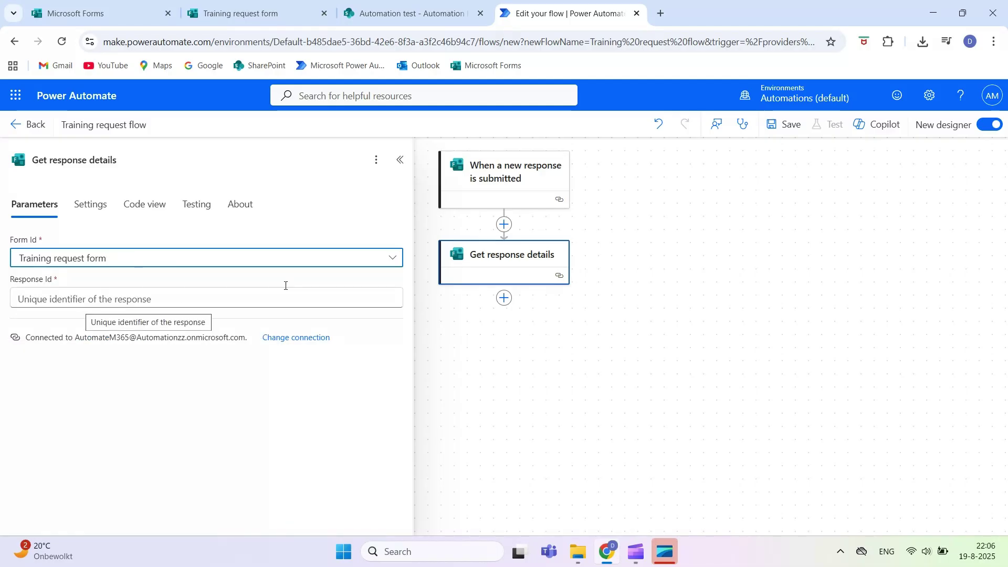
pyautogui.click(242, 303)
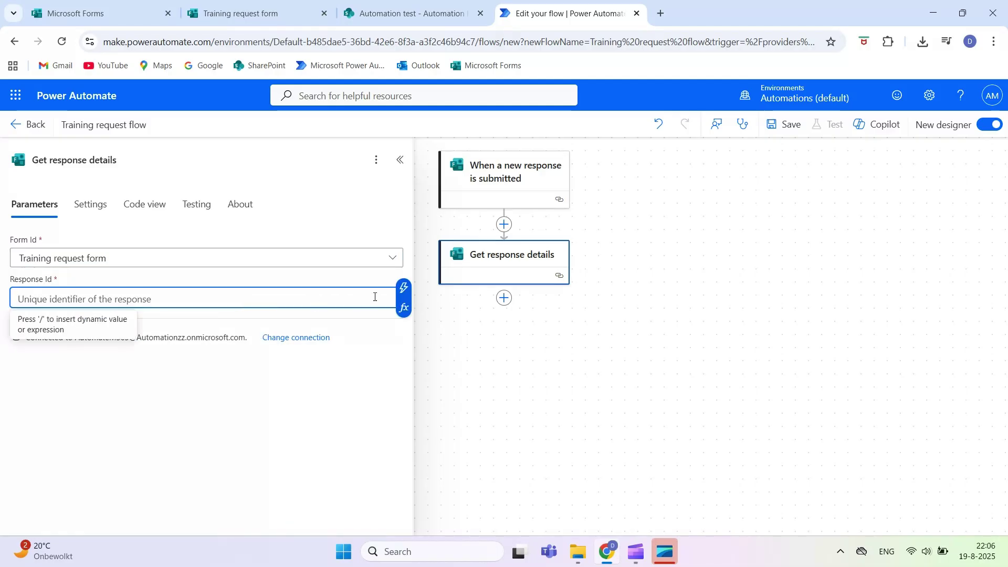
pyautogui.click(405, 289)
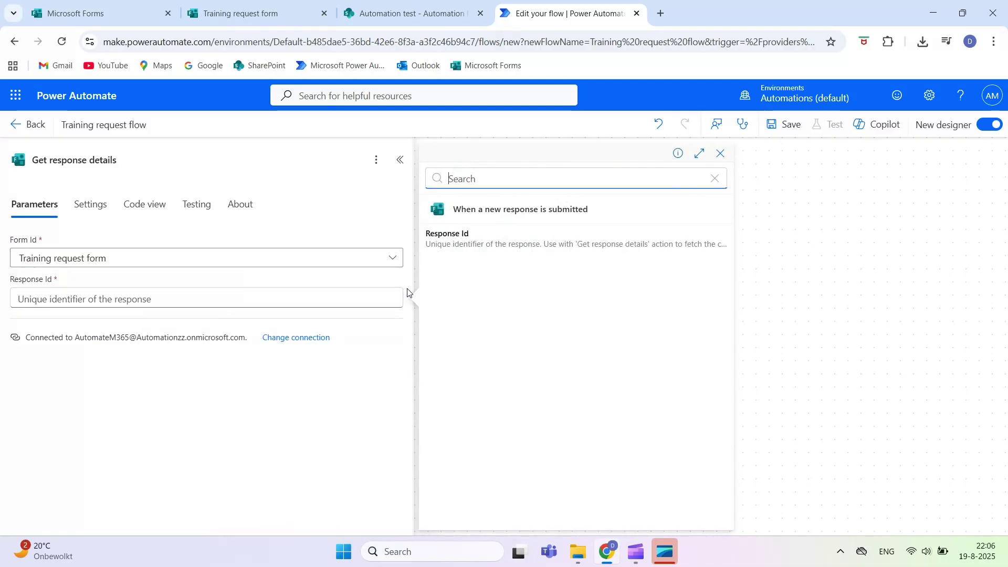
pyautogui.click(482, 245)
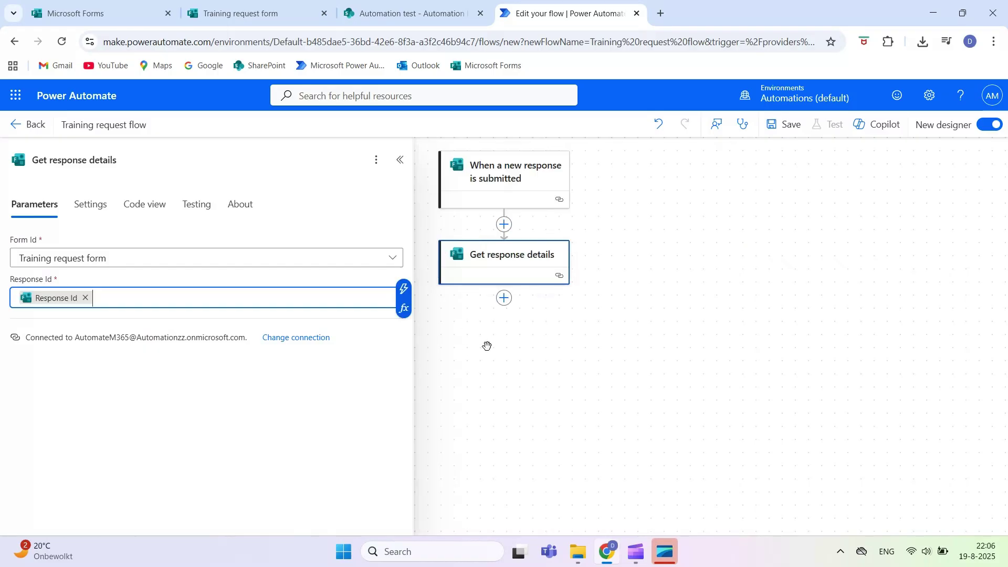
pyautogui.click(487, 346)
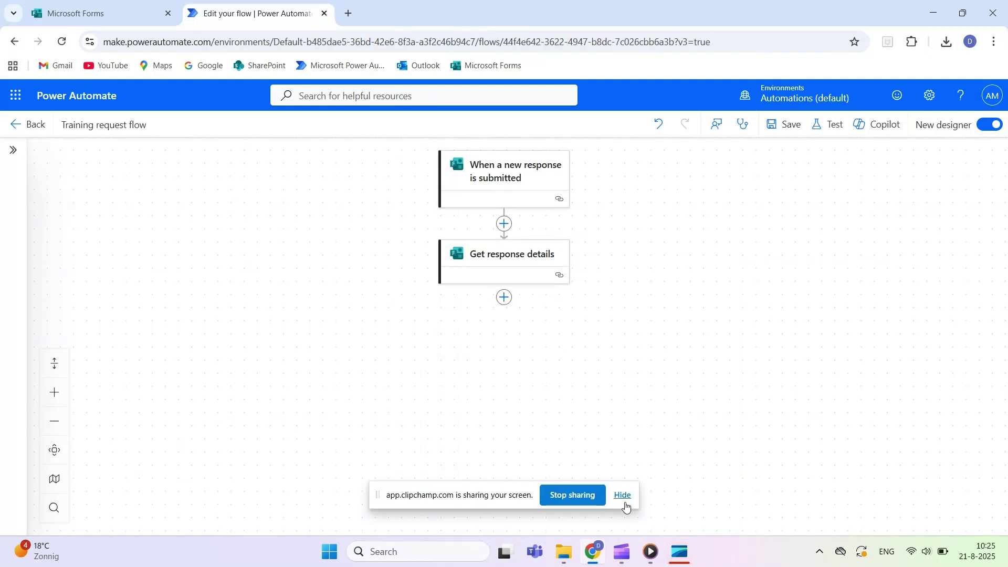
# Add an Office 365 Outlook 'Send an email (V2)' action addressed to the signed-in account.
pyautogui.click(623, 495)
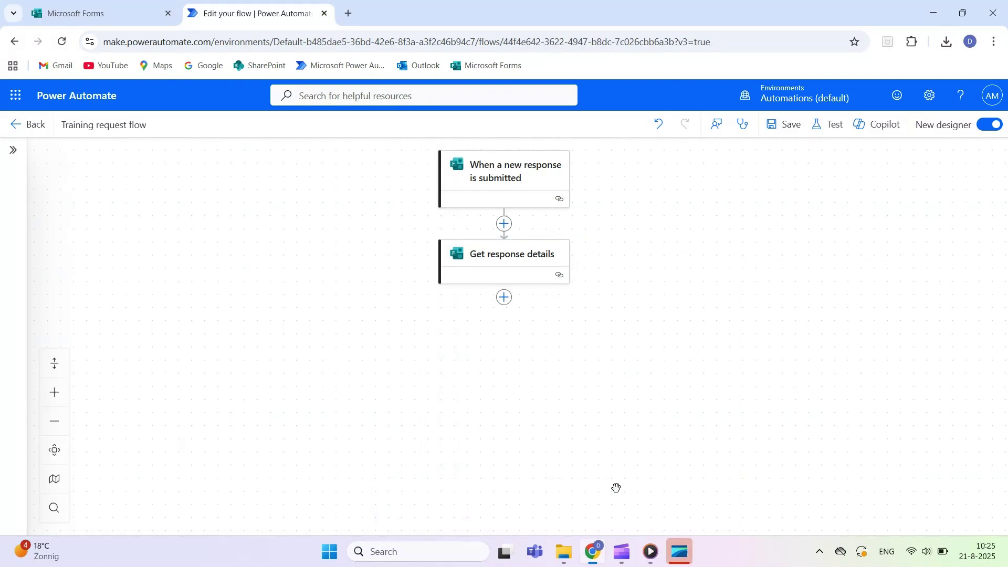
pyautogui.click(504, 297)
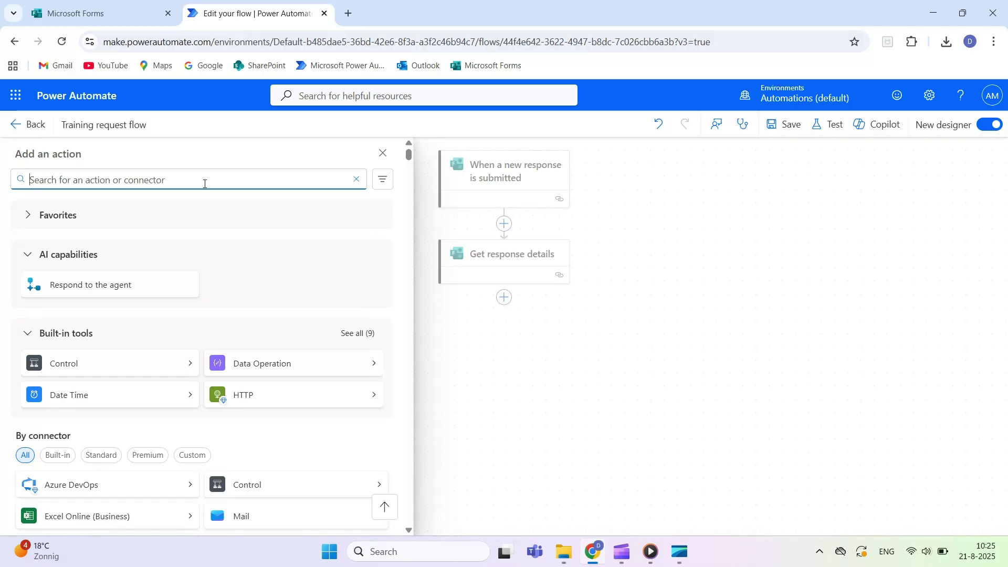
pyautogui.write('email')
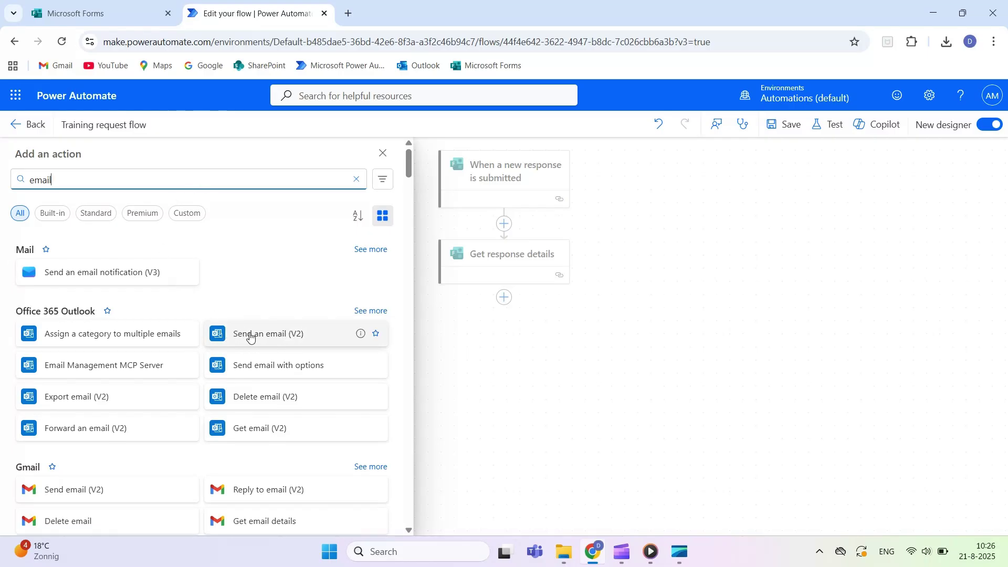
pyautogui.click(286, 336)
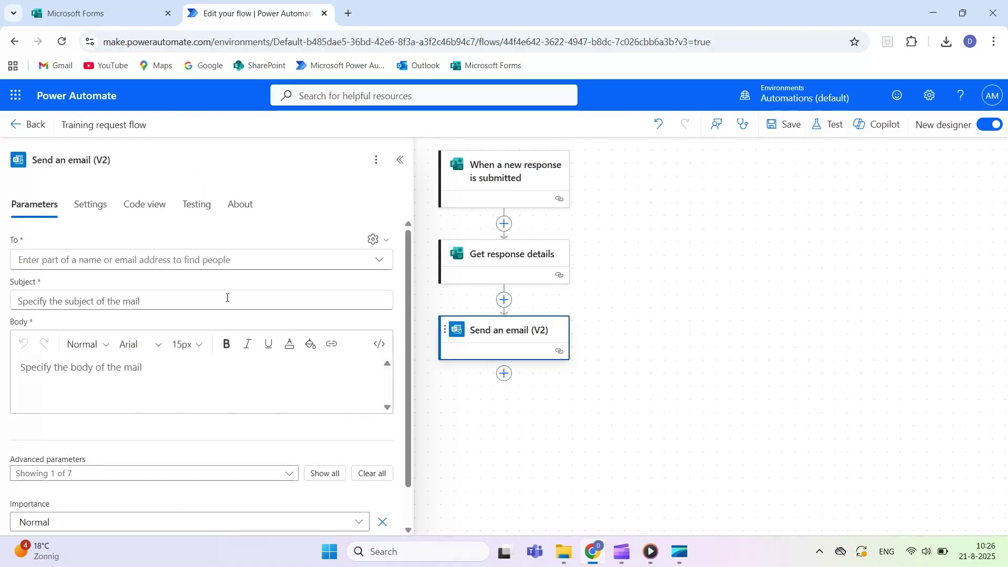
pyautogui.click(191, 262)
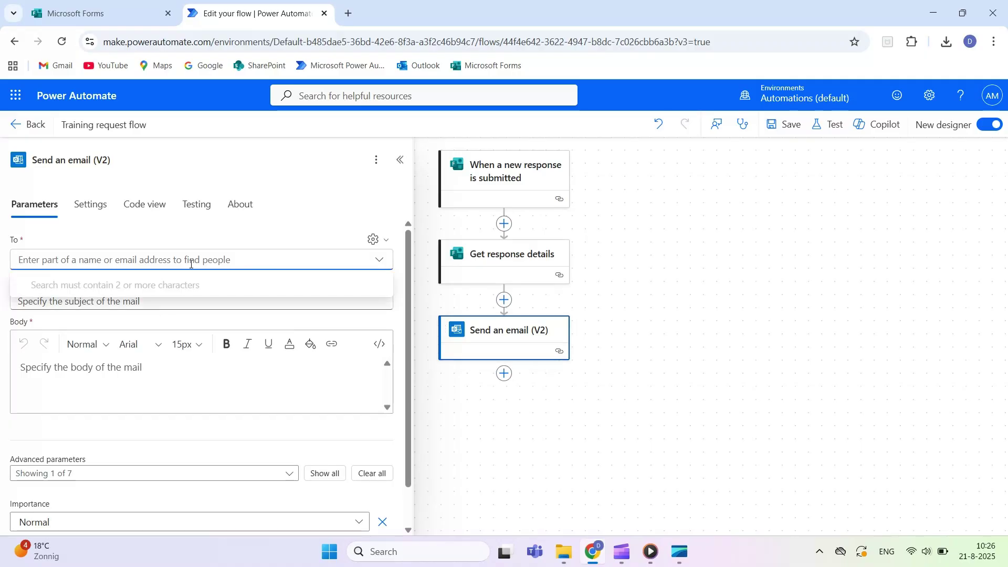
pyautogui.write('auto')
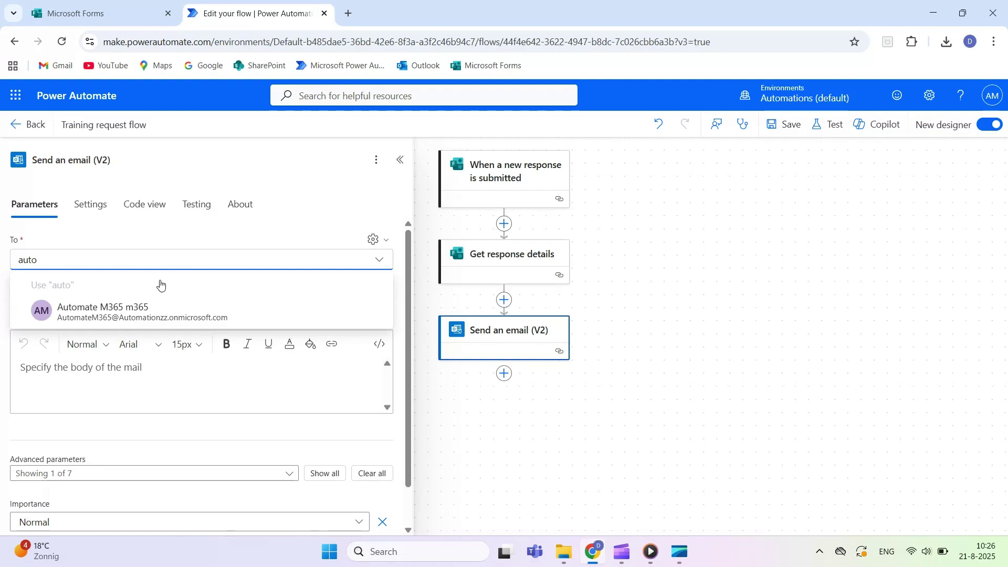
pyautogui.click(133, 312)
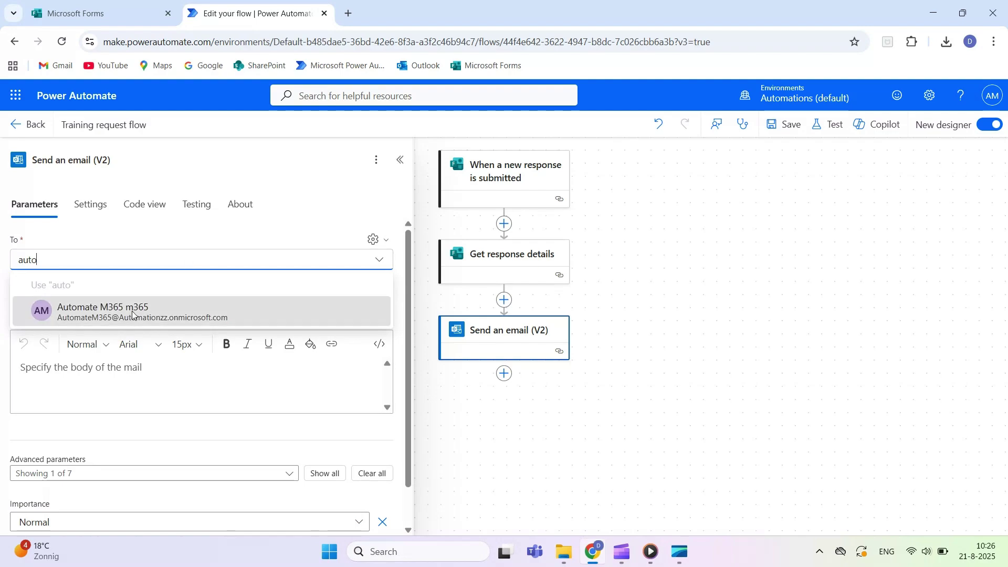
pyautogui.click(80, 332)
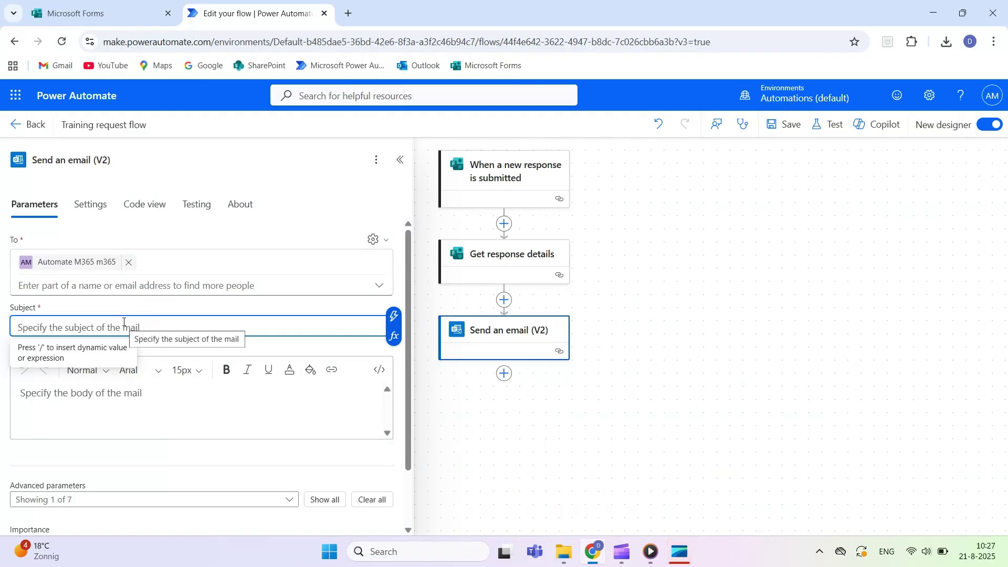
# Set the subject 'New form submission received' and begin the body 'Hello, There is a new form submission received by'.
pyautogui.write('N')
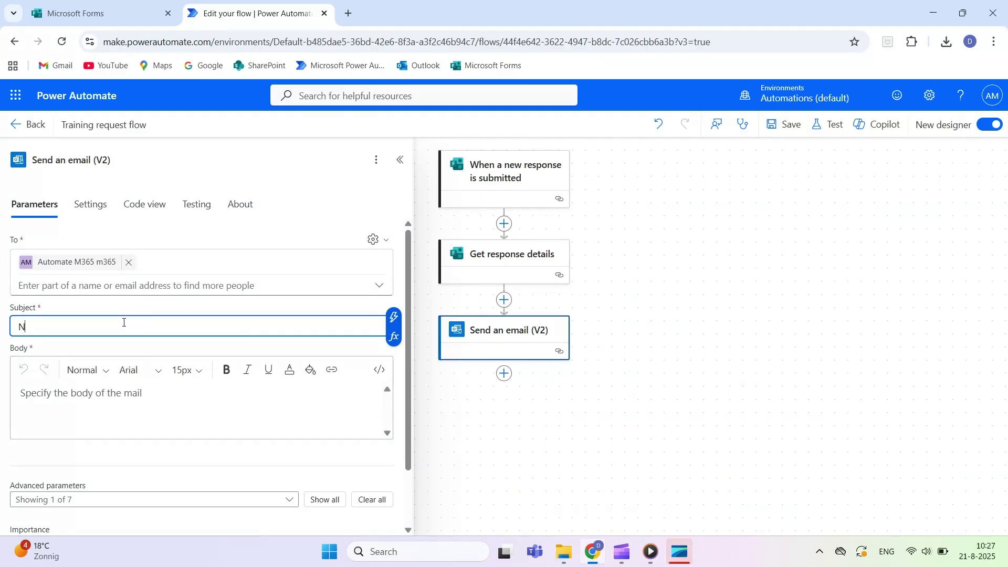
pyautogui.write('ew form submi')
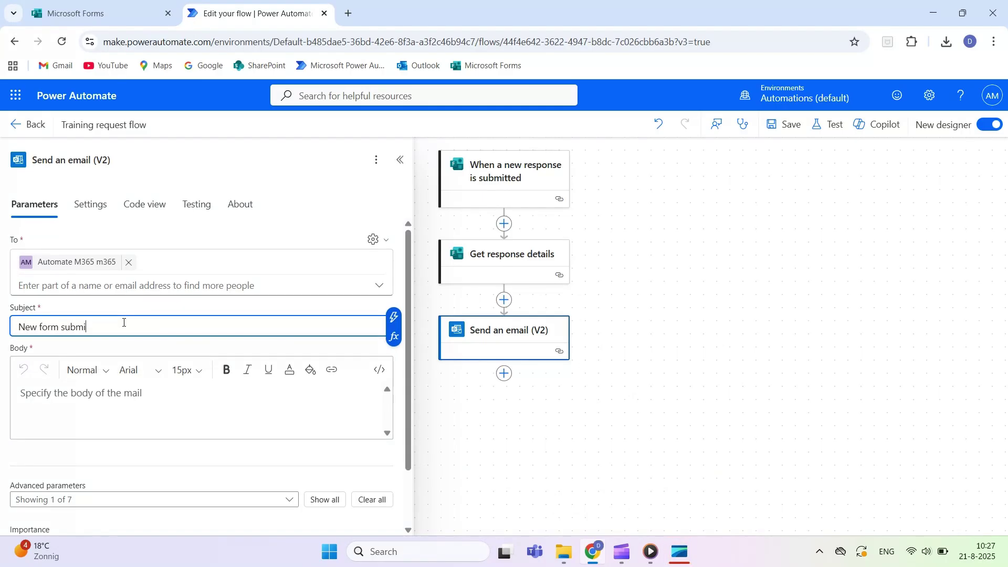
pyautogui.write('ssion received')
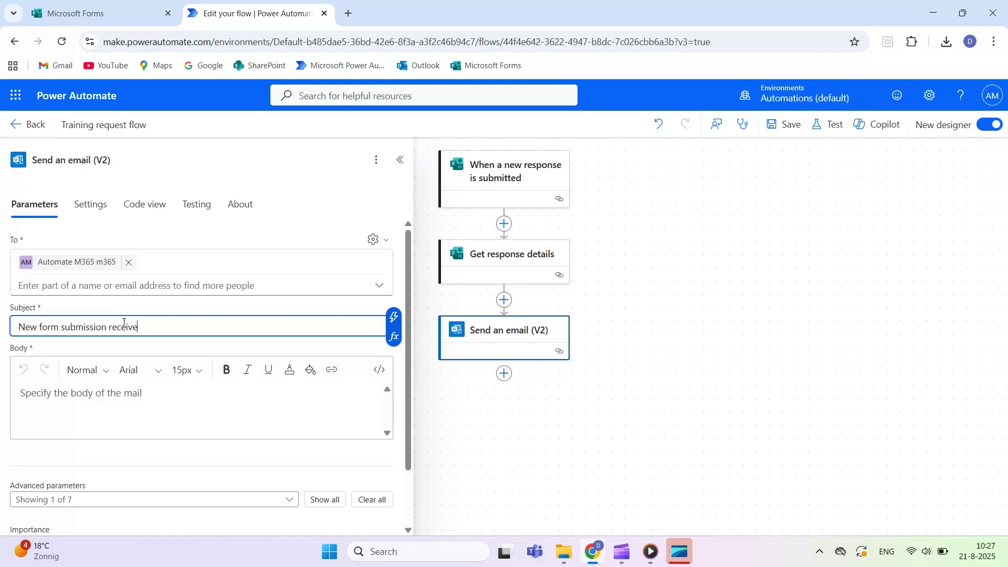
pyautogui.click(139, 397)
pyautogui.write('H')
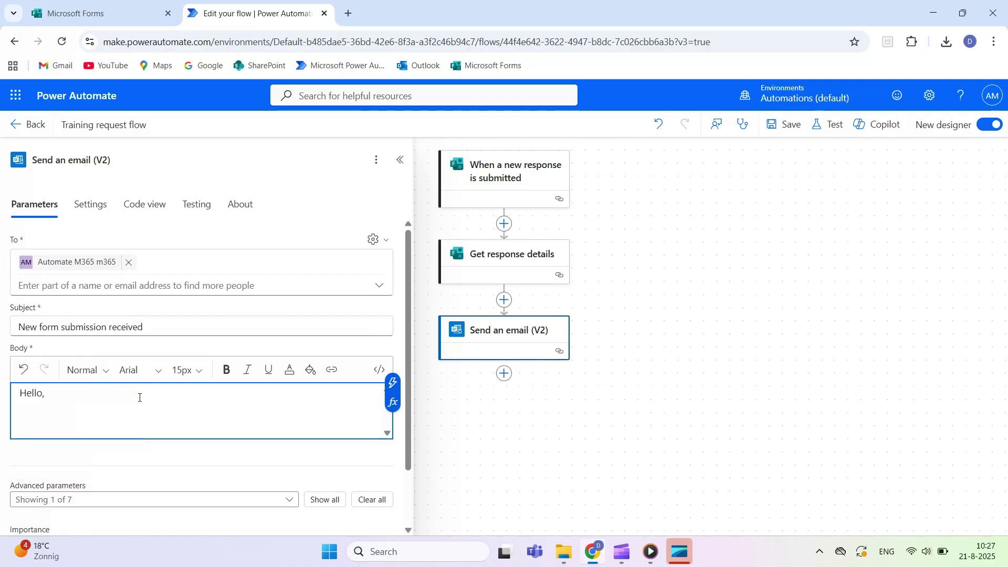
pyautogui.write('ello,')
pyautogui.press('Return')
pyautogui.write('There is a new for')
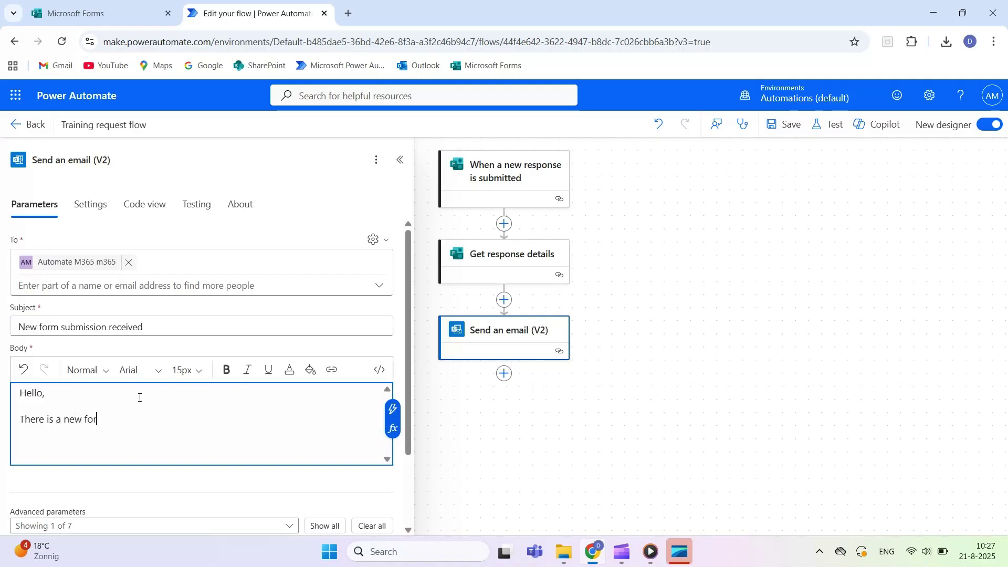
pyautogui.write('m submission received')
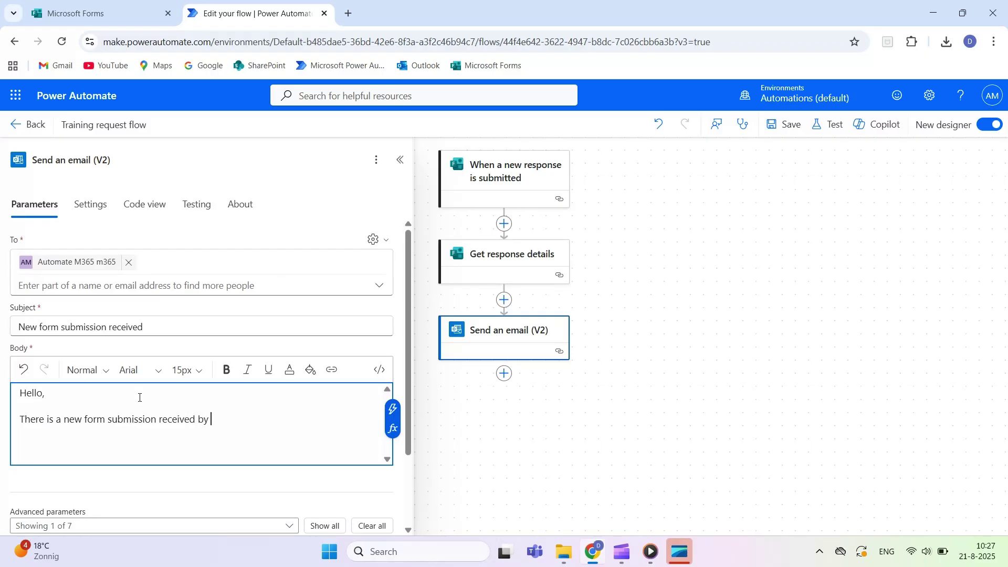
pyautogui.write(' by')
# Insert the Responders' Email and Submission time tokens into the opening sentence.
pyautogui.click(402, 410)
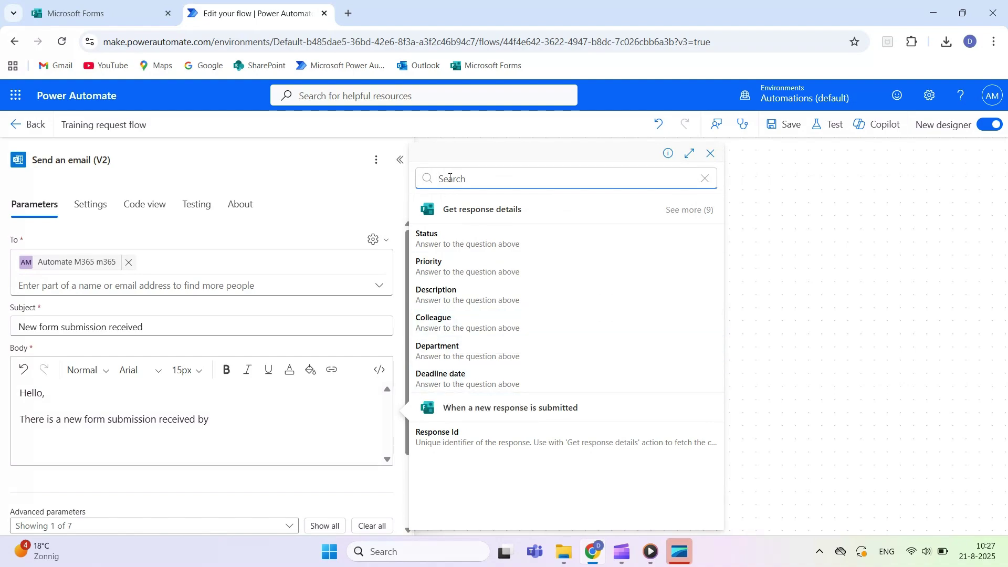
pyautogui.write('respon')
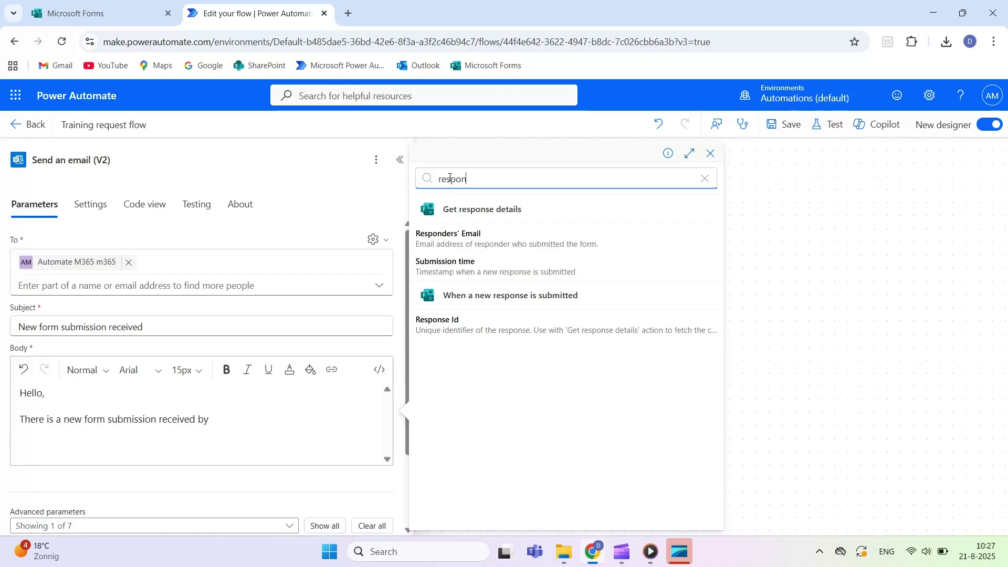
pyautogui.click(447, 243)
pyautogui.write('at')
pyautogui.click(391, 420)
pyautogui.click(493, 178)
pyautogui.write('submiss')
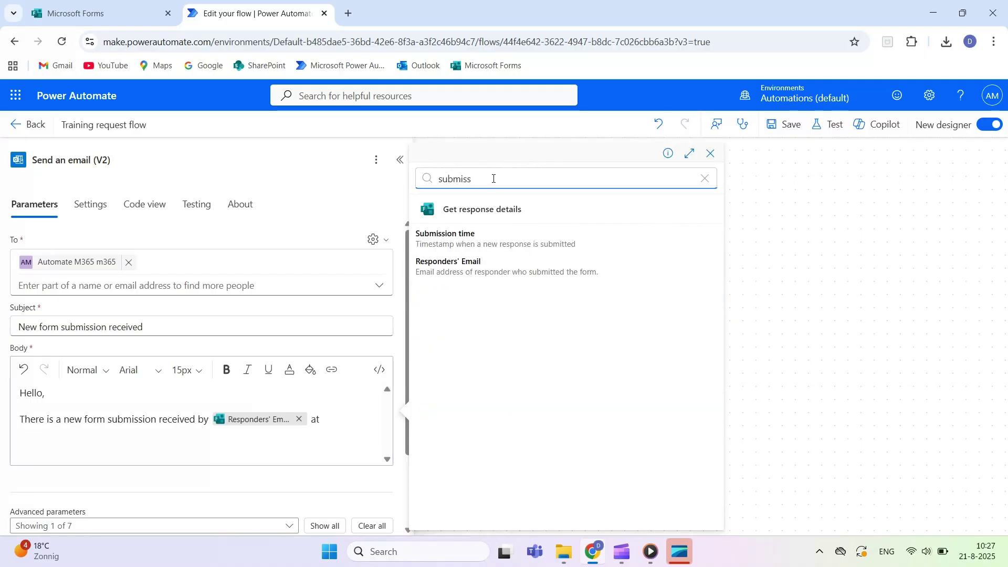
pyautogui.click(441, 235)
pyautogui.write('.')
# Add body lines 'Department:', 'Status:' and 'Priority:' each followed by its form answer token.
pyautogui.press('Return')
pyautogui.write('Department:')
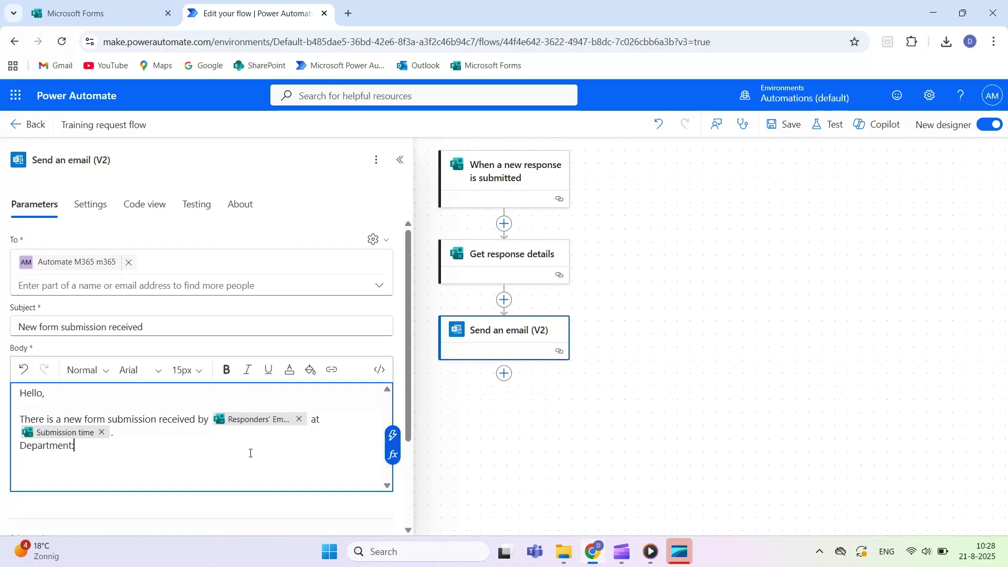
pyautogui.click(392, 437)
pyautogui.click(440, 262)
pyautogui.press('Return')
pyautogui.write('Status:')
pyautogui.click(392, 450)
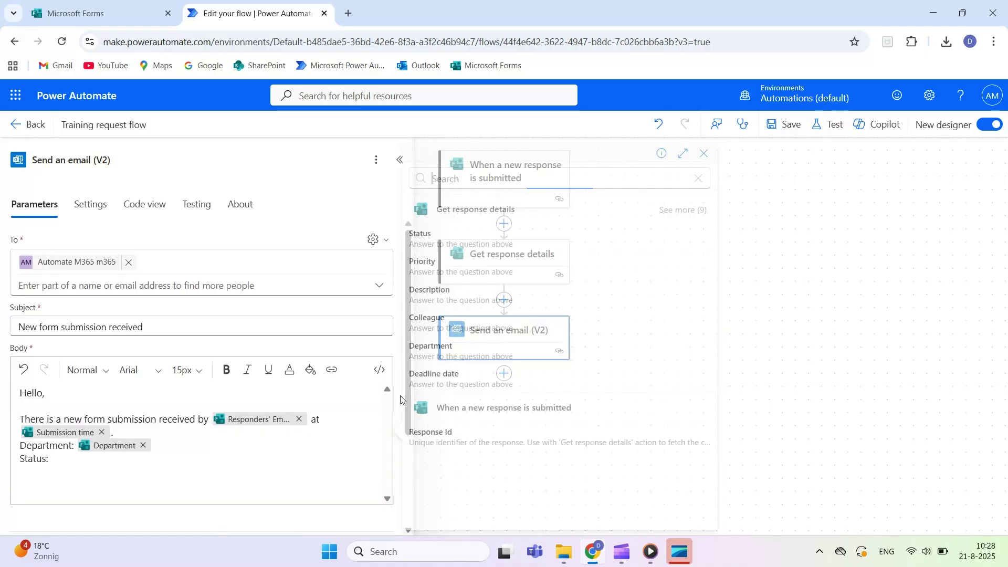
pyautogui.click(440, 282)
pyautogui.press('Return')
pyautogui.write('Priority:')
pyautogui.click(392, 462)
pyautogui.click(436, 265)
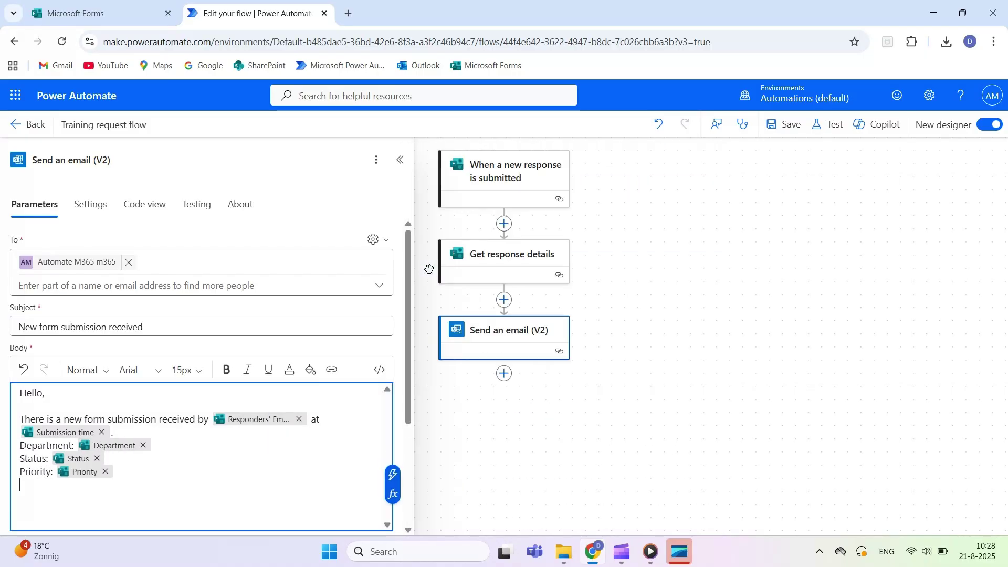
# Add 'Submission date:' and 'Deadline date:' lines with the Request date and Deadline date tokens.
pyautogui.press('Return')
pyautogui.write('Submission date:')
pyautogui.click(393, 475)
pyautogui.write('d')
pyautogui.click(441, 285)
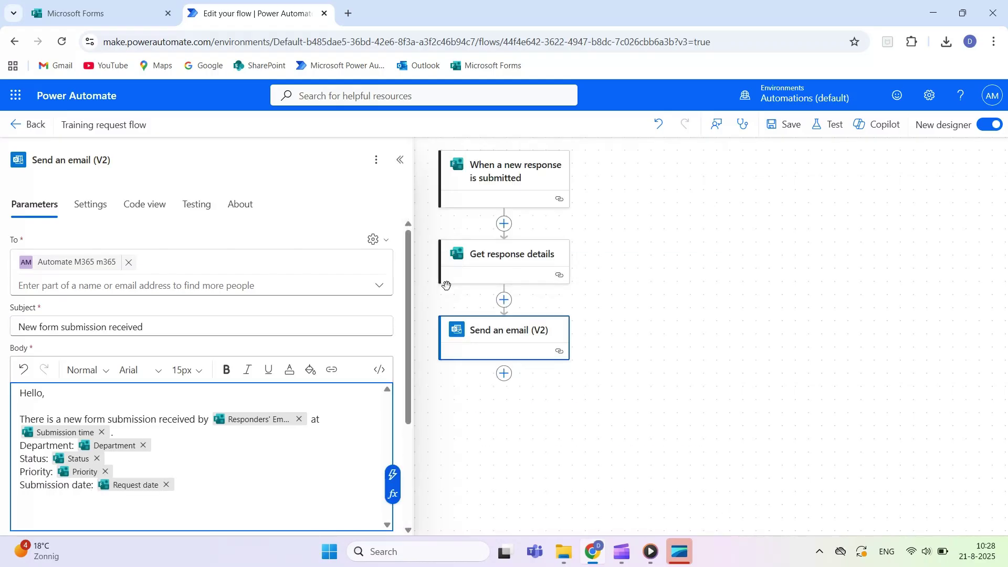
pyautogui.press('Return')
pyautogui.write('Deadline date:')
pyautogui.click(393, 487)
pyautogui.write('dead')
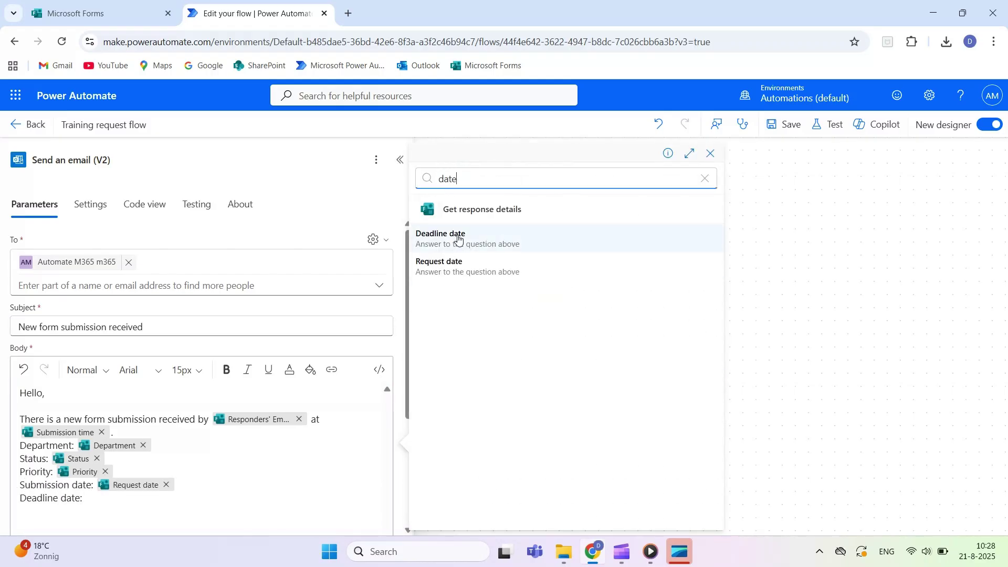
pyautogui.click(441, 232)
# End the body with the automated-notification note and the sign-off 'Greetings, Team Automation.'.
pyautogui.press('Return')
pyautogui.press('Return')
pyautogui.write('Please do not answer, because this')
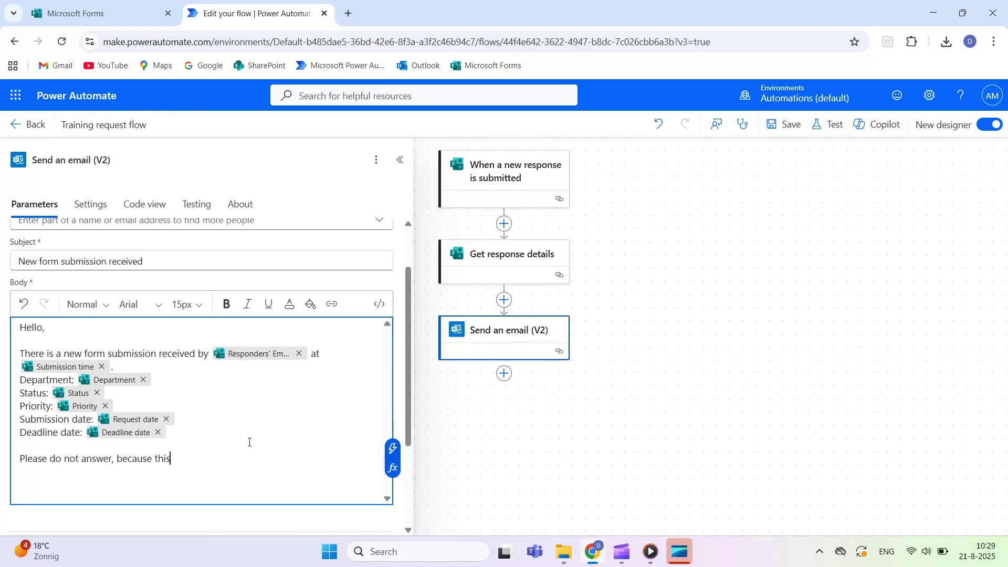
pyautogui.write(' is an automated notification.')
pyautogui.press('Return')
pyautogui.press('Return')
pyautogui.write('Greetings,')
pyautogui.press('Return')
pyautogui.press('Return')
pyautogui.write('Team Automation.')
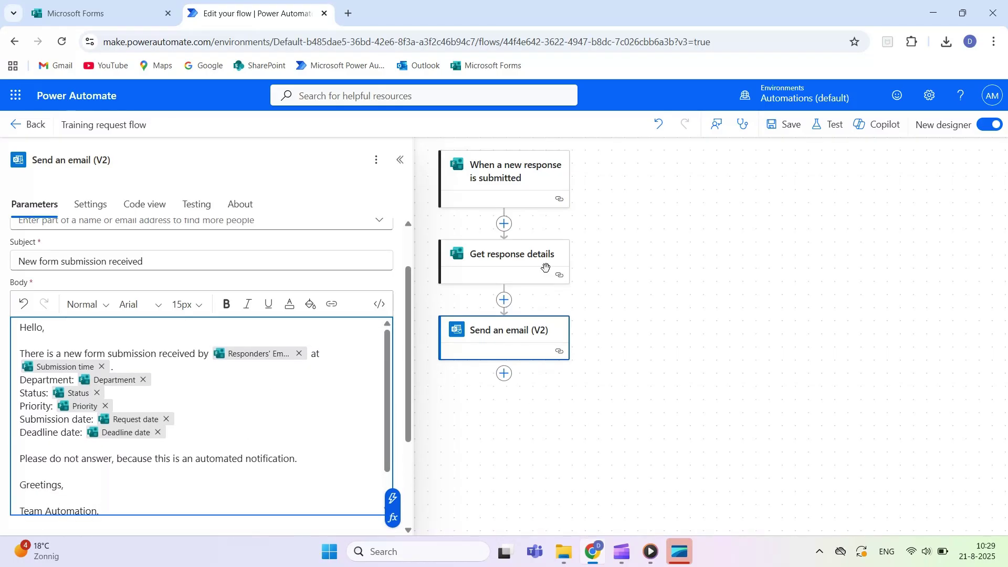
pyautogui.scroll(2, 294, 333)
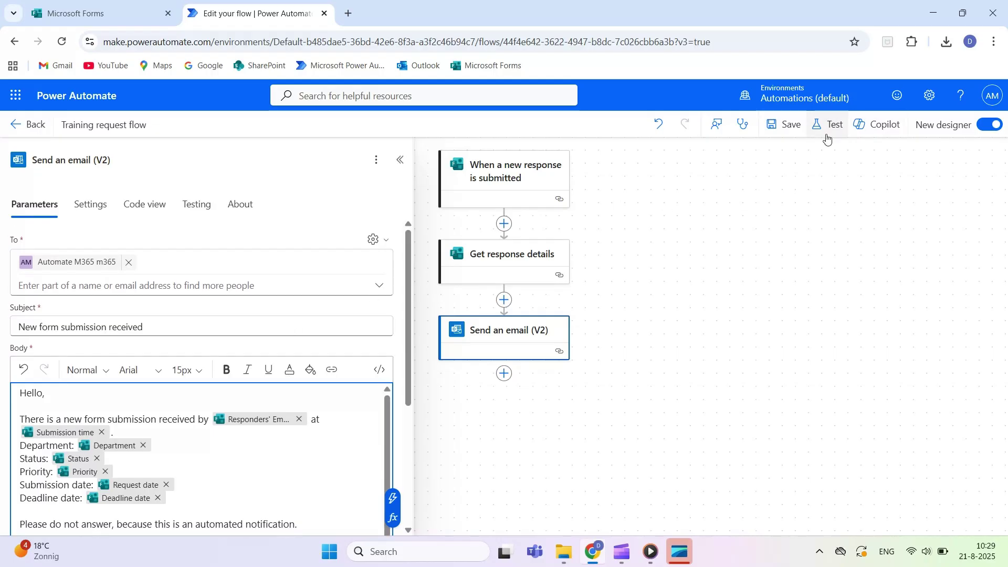
# Save the Training request flow and start a manual test run.
pyautogui.click(783, 125)
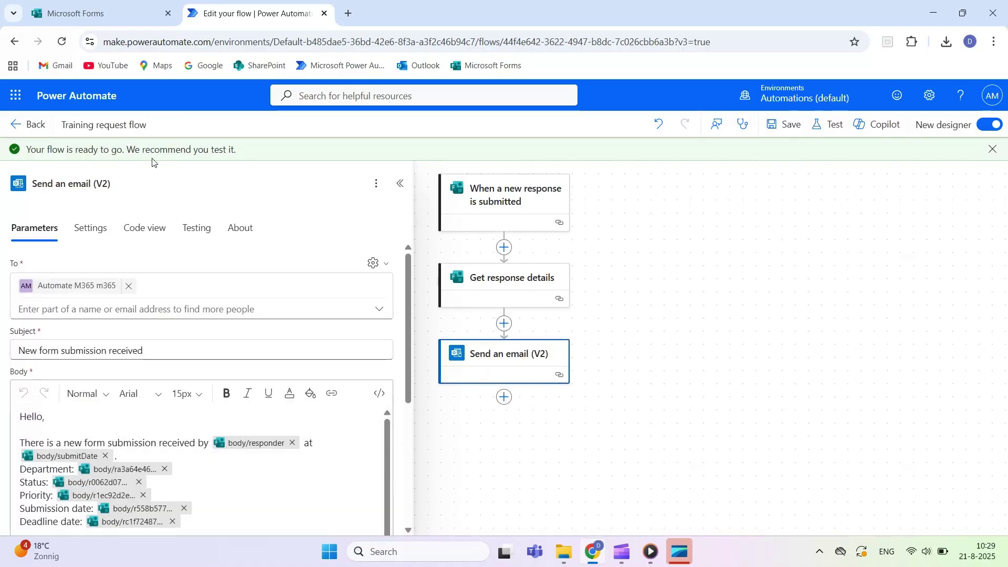
pyautogui.click(826, 129)
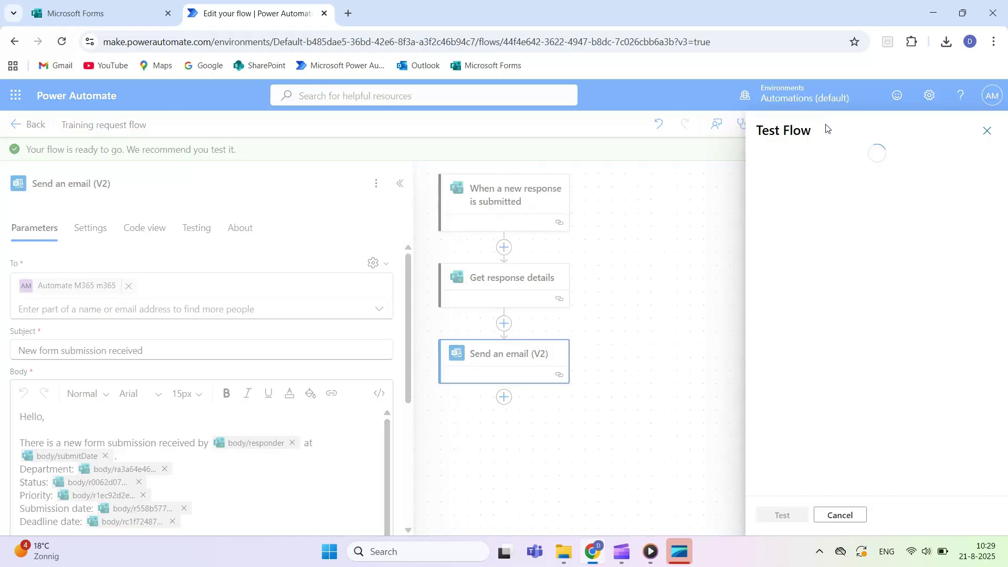
pyautogui.click(769, 164)
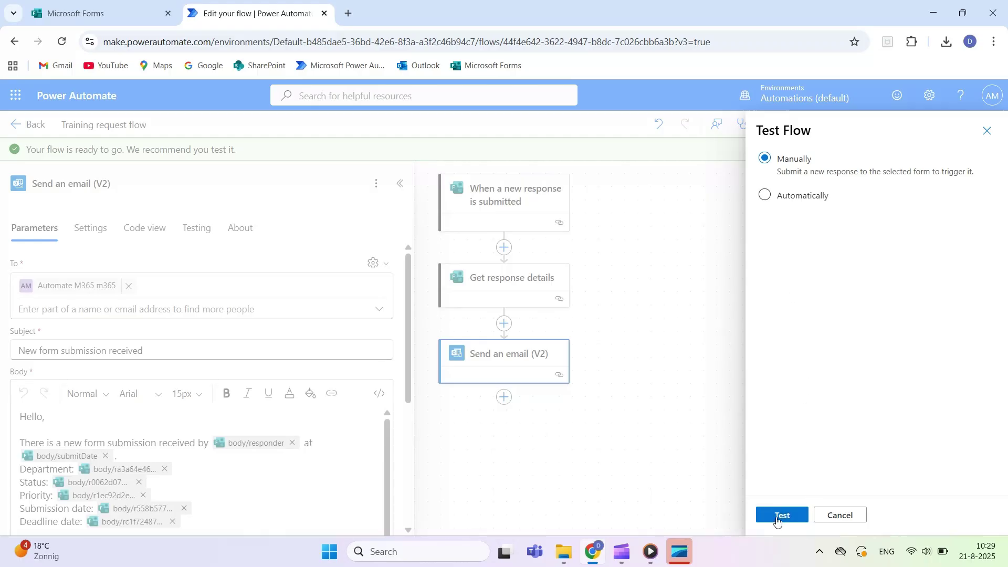
pyautogui.click(782, 515)
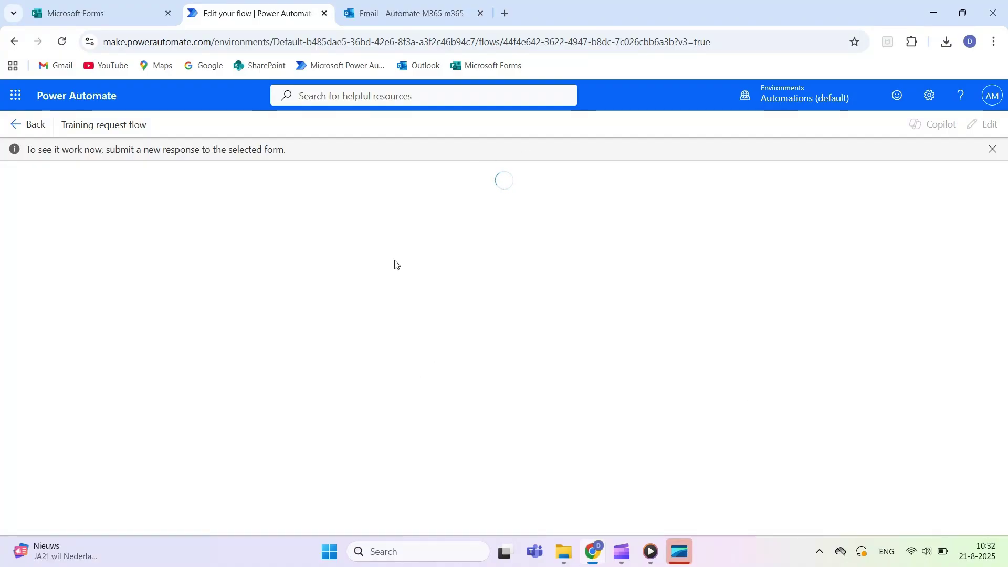
# Open the Training request form in preview from the Forms home page.
pyautogui.click(82, 15)
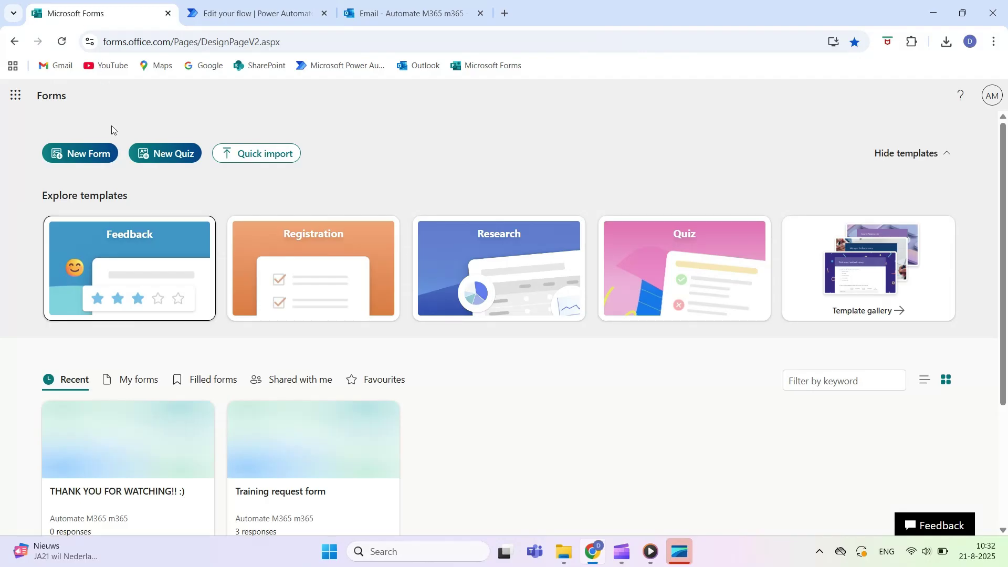
pyautogui.scroll(-1, 124, 189)
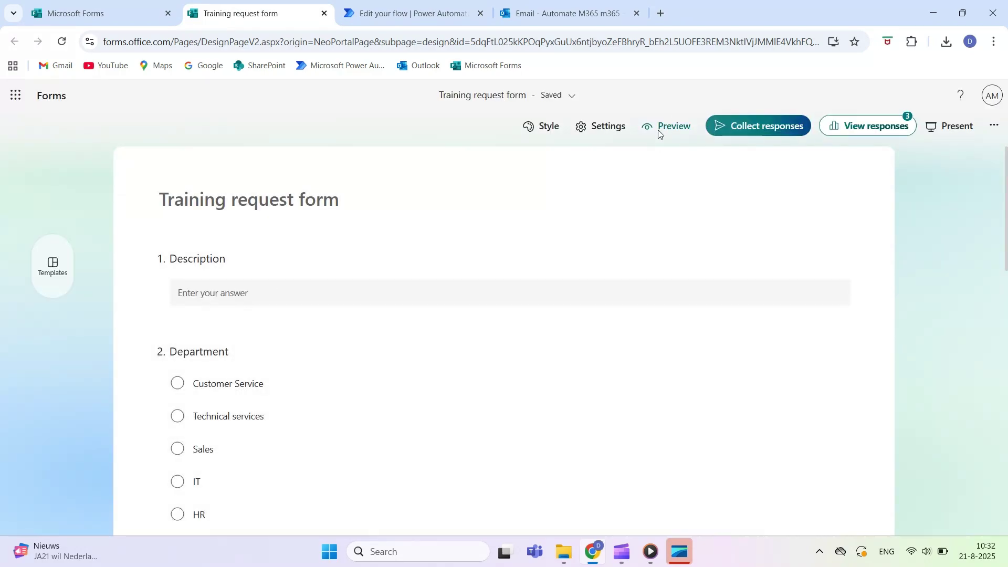
pyautogui.click(660, 132)
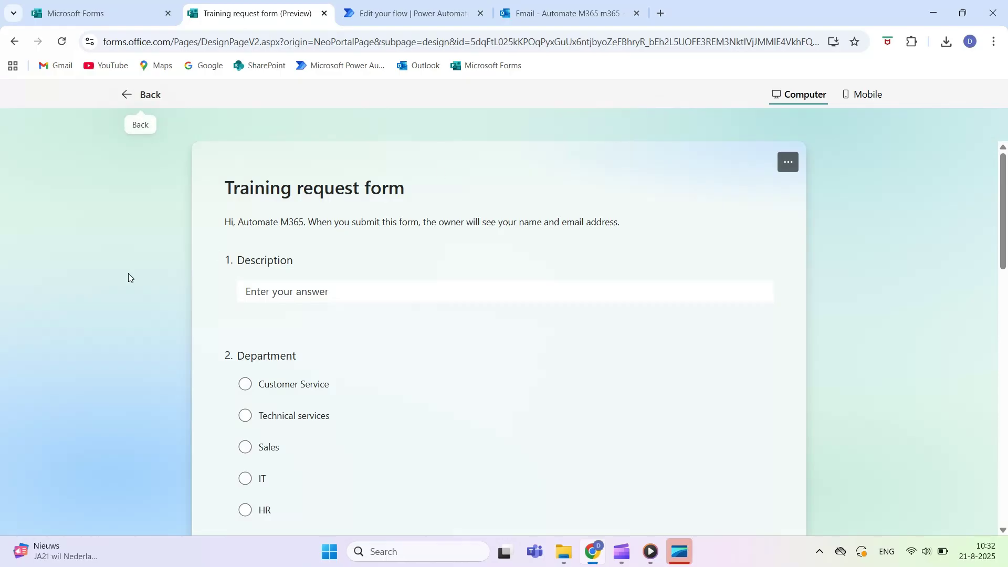
pyautogui.scroll(-1, 127, 278)
# Answer Description 'Request test', Department Sales, Status Pending and Priority High.
pyautogui.click(328, 226)
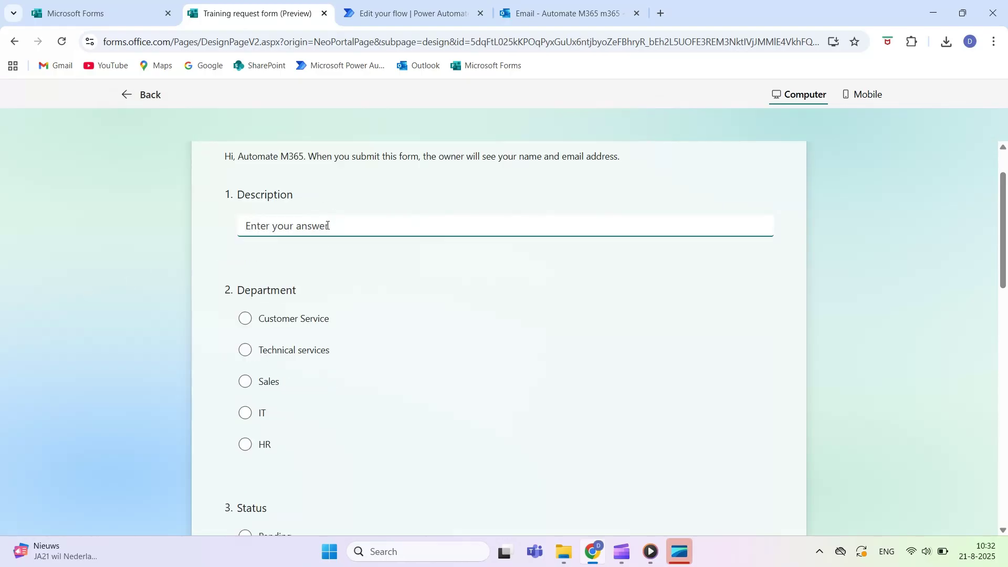
pyautogui.write('Request test')
pyautogui.scroll(-1, 323, 241)
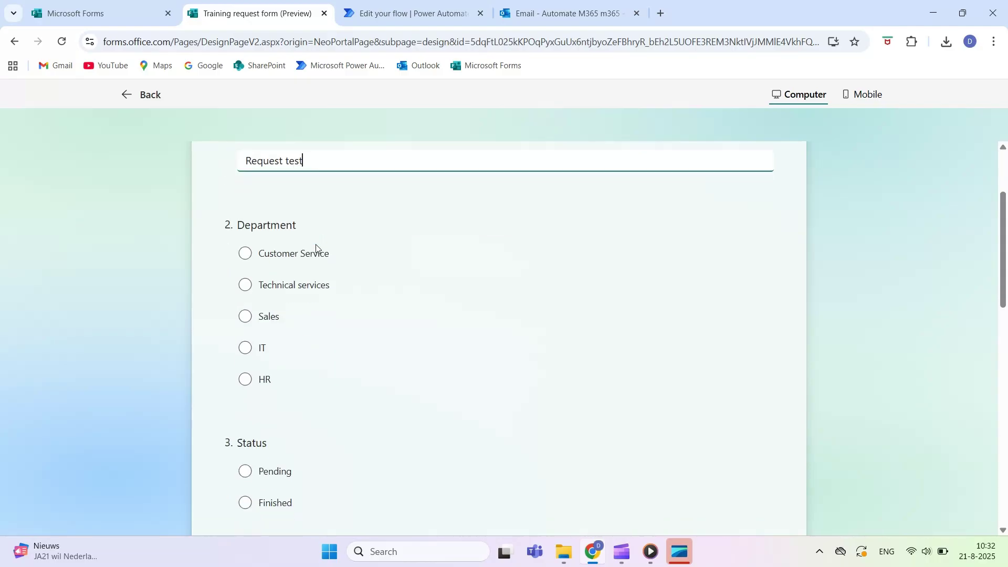
pyautogui.click(247, 323)
pyautogui.scroll(-2, 198, 330)
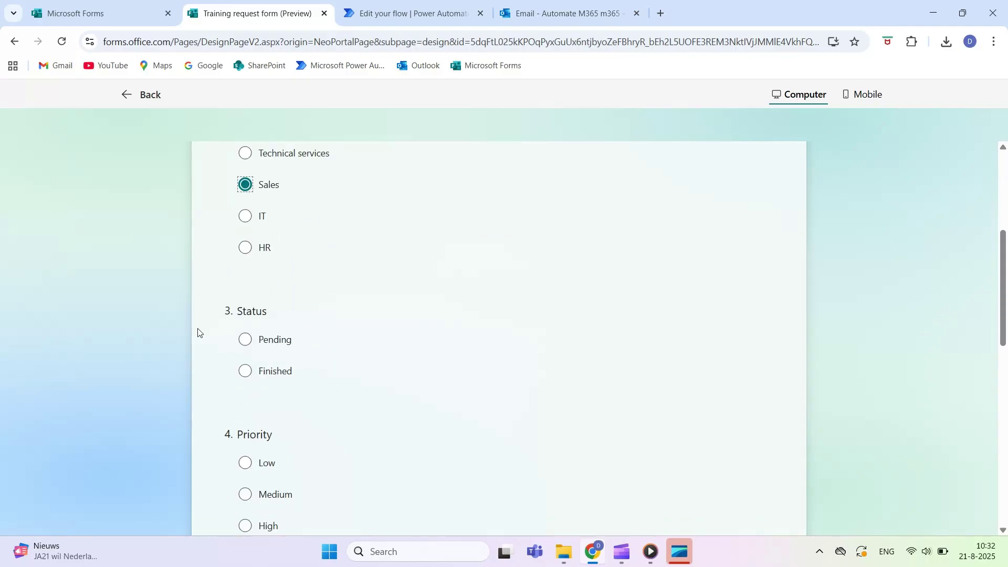
pyautogui.click(246, 348)
pyautogui.scroll(-3, 118, 310)
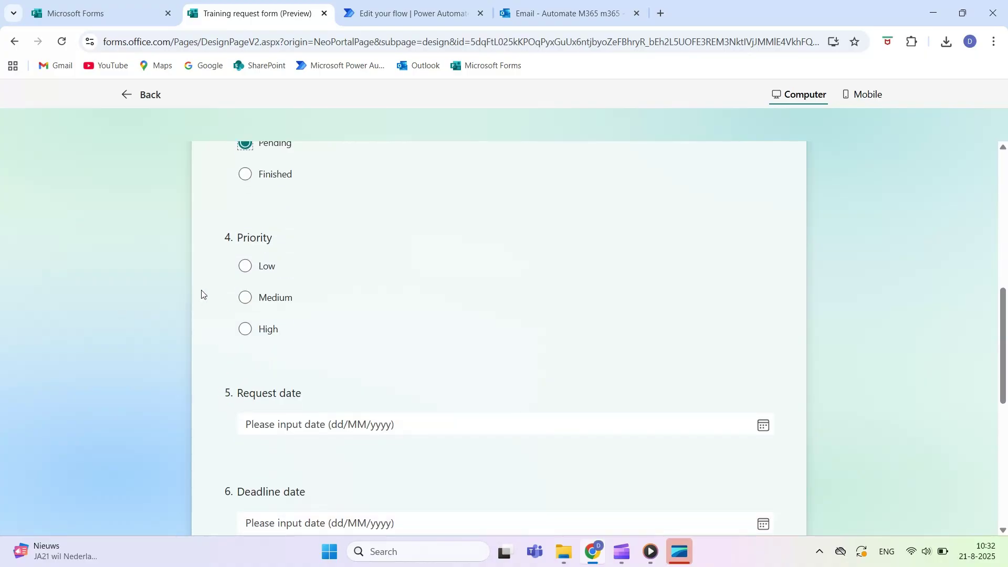
pyautogui.click(245, 329)
pyautogui.scroll(-2, 135, 291)
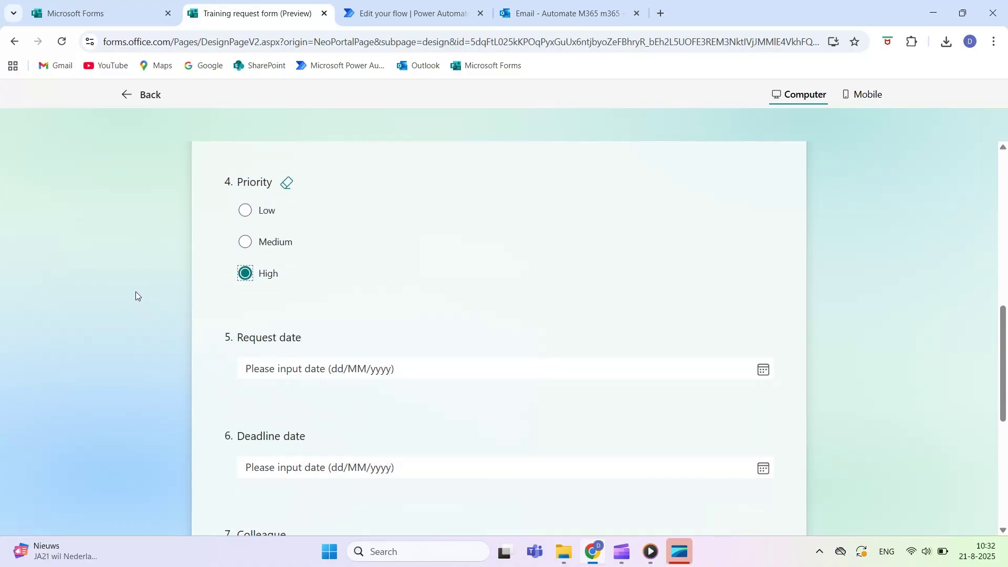
# Set the Request date to 21/08/2025 and the Deadline date to 25/08/2025.
pyautogui.click(247, 293)
pyautogui.click(265, 294)
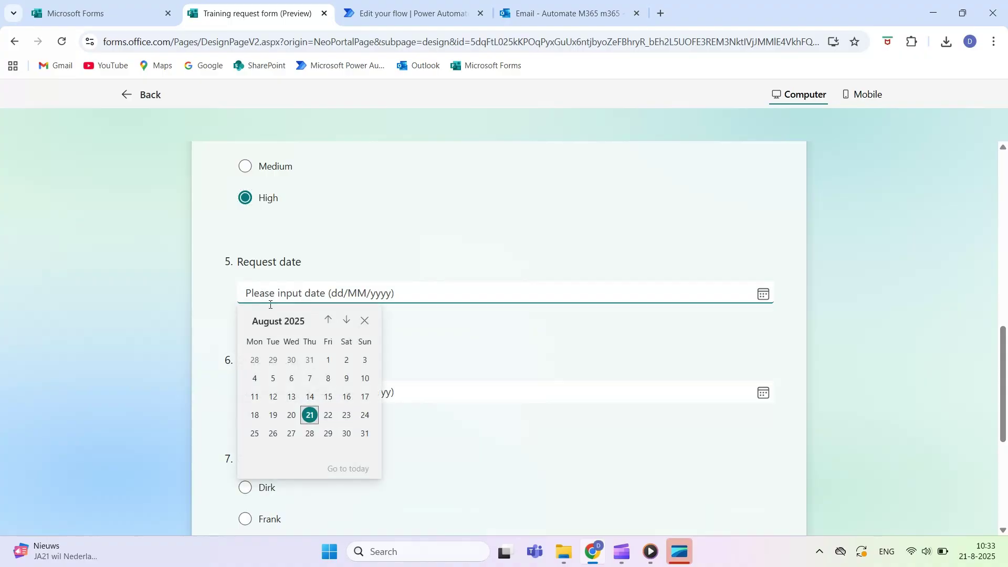
pyautogui.click(308, 417)
pyautogui.scroll(-2, 157, 315)
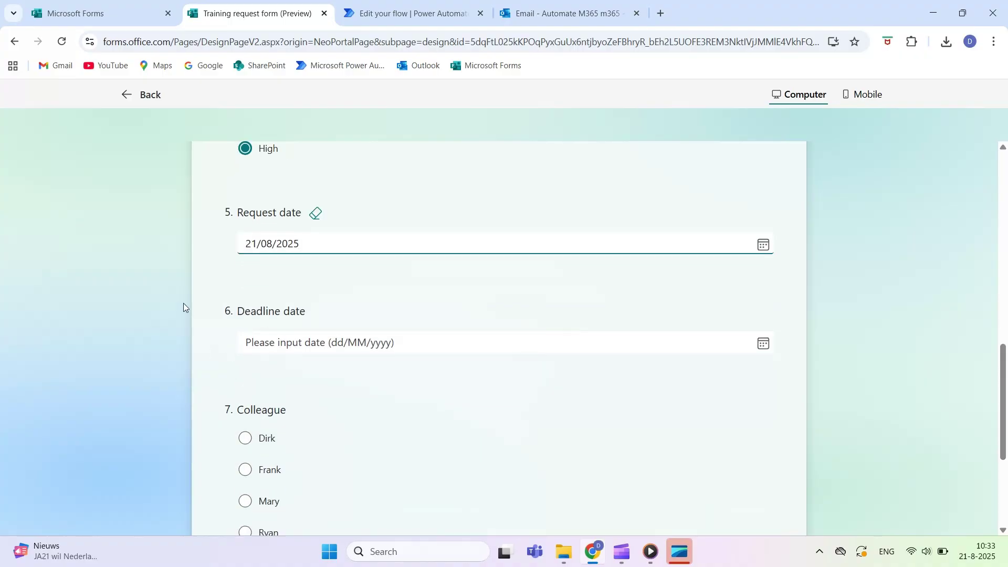
pyautogui.click(283, 261)
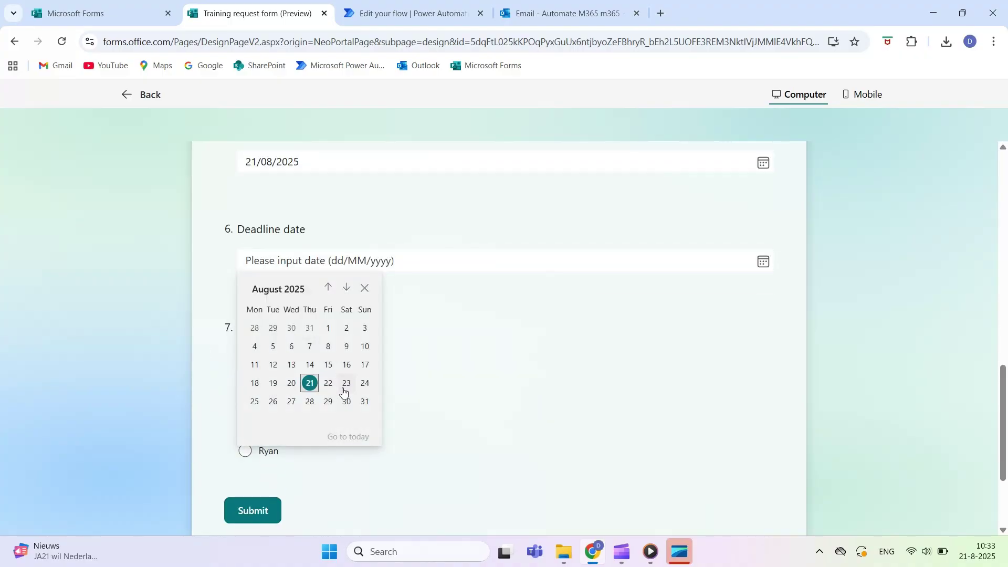
pyautogui.click(257, 401)
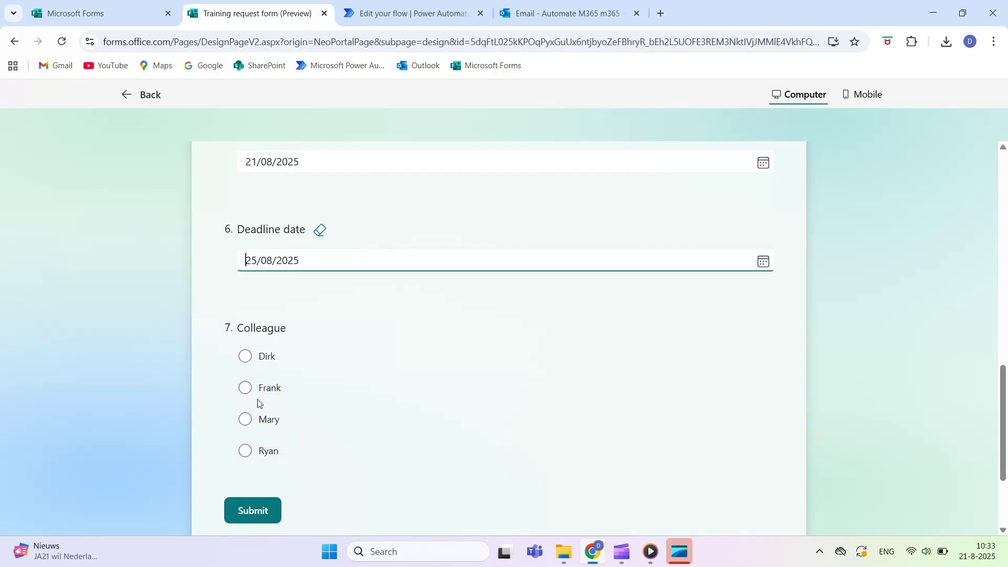
# Pick the colleague, submit the test response, and return to Power Automate.
pyautogui.click(246, 358)
pyautogui.scroll(-1, 186, 359)
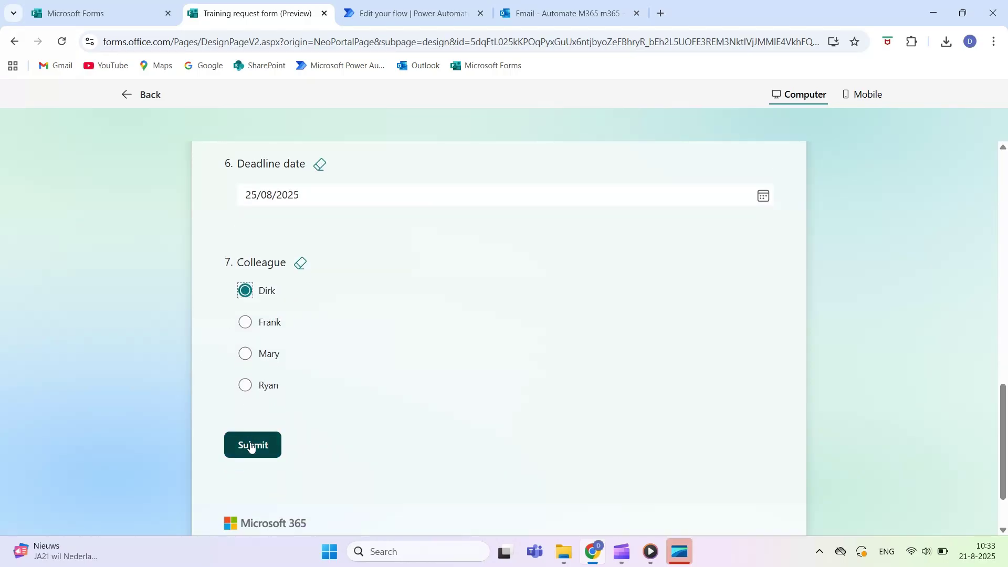
pyautogui.click(250, 445)
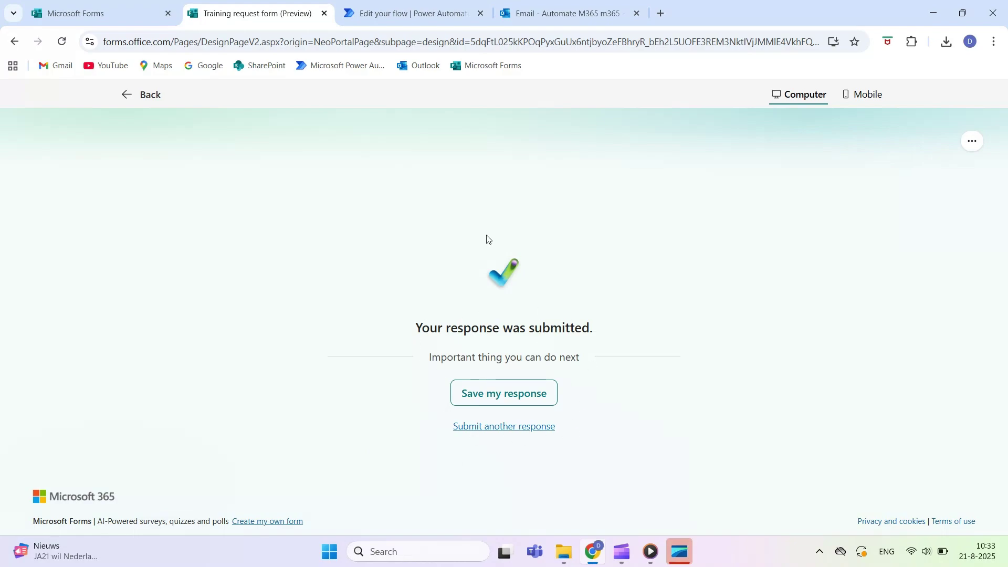
pyautogui.click(402, 16)
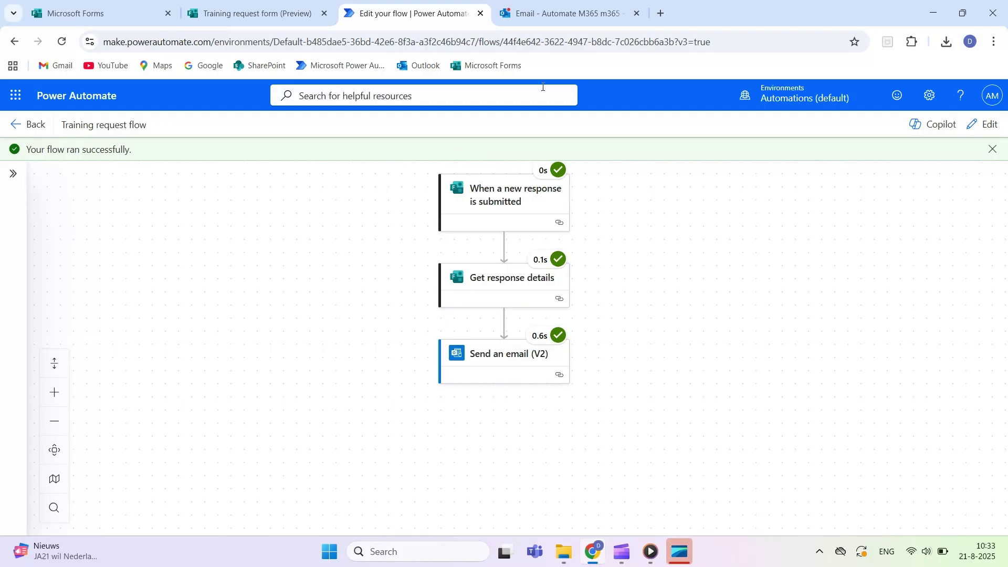
# Confirm the flow run succeeded and switch to the Outlook inbox.
pyautogui.click(560, 15)
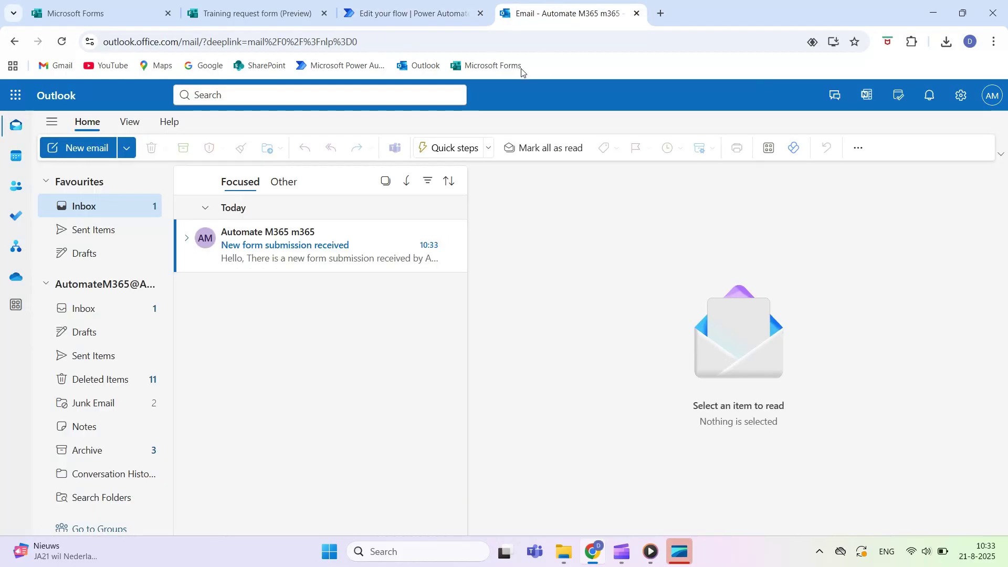
# Open the 'New form submission received' email and read its Sales, Pending and High details.
pyautogui.click(287, 246)
pyautogui.scroll(-3, 684, 333)
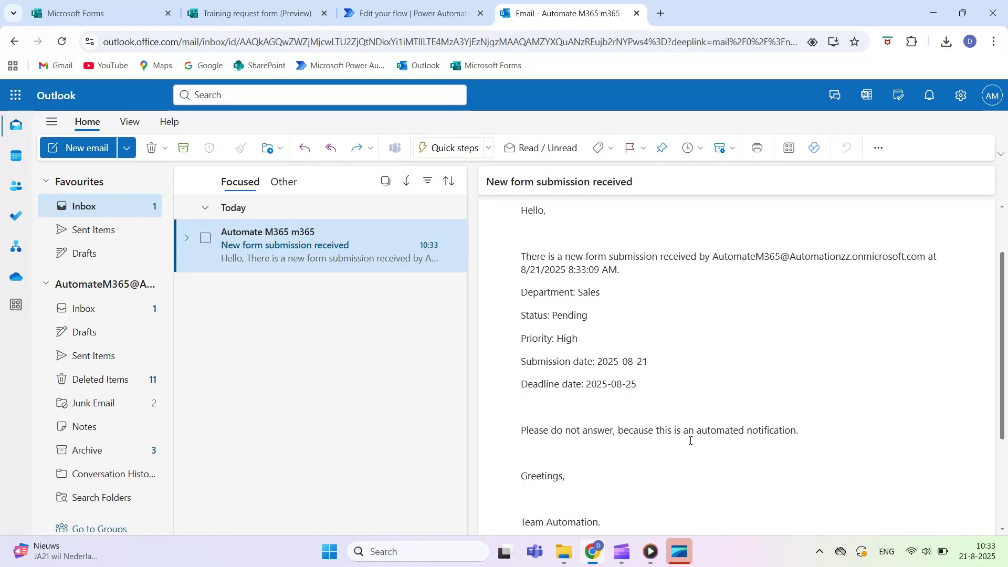
pyautogui.scroll(-2, 732, 464)
pyautogui.scroll(3, 731, 463)
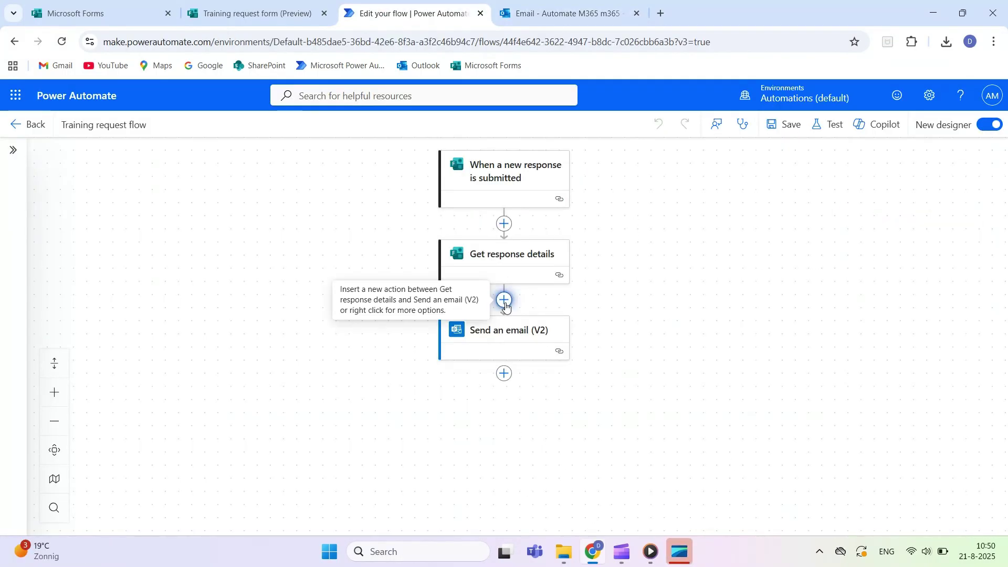
# Add a Condition after Get response details checking that Priority equals High.
pyautogui.click(504, 300)
pyautogui.write('condition')
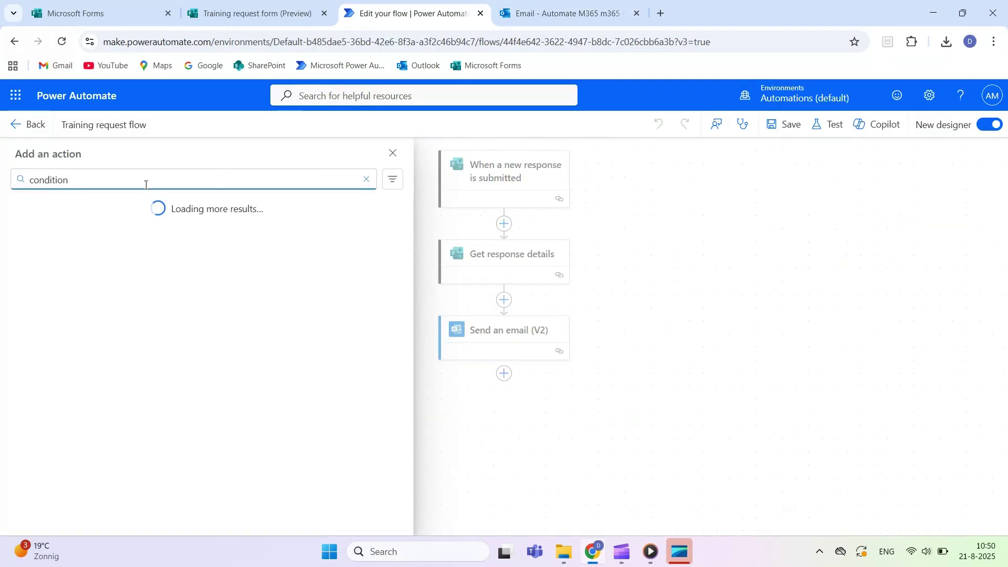
pyautogui.click(77, 274)
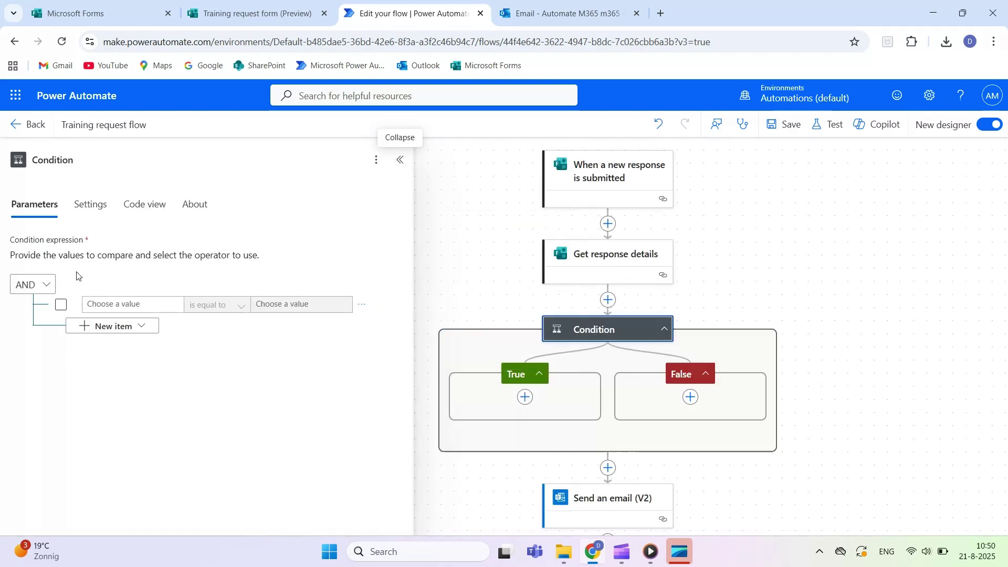
pyautogui.click(118, 304)
pyautogui.click(183, 296)
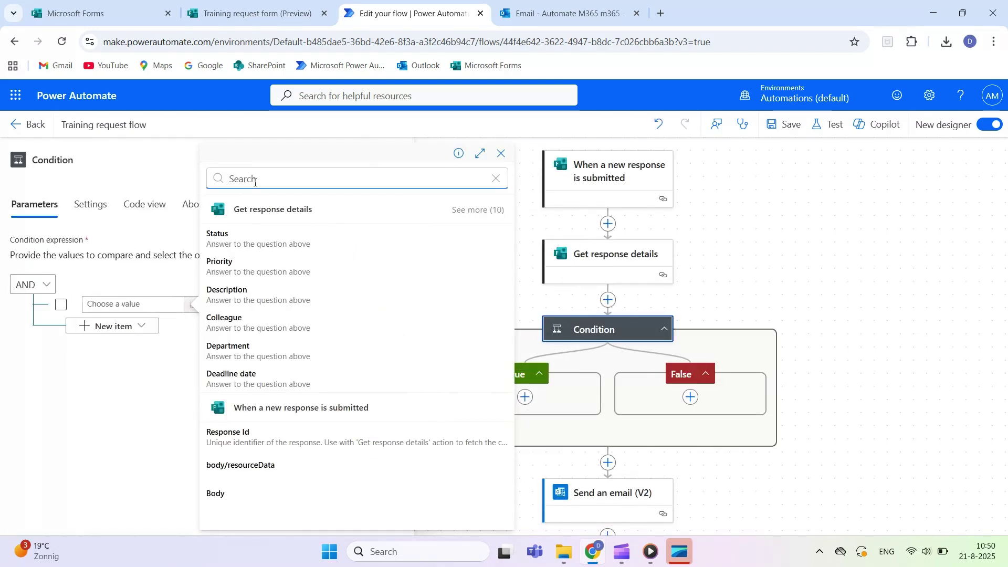
pyautogui.write('priori')
pyautogui.click(246, 235)
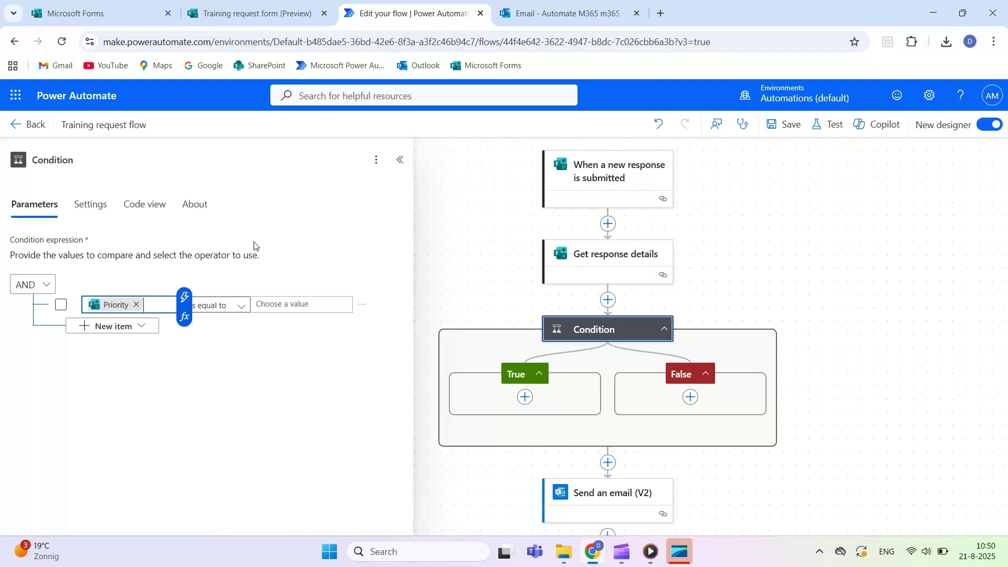
pyautogui.click(281, 309)
pyautogui.write('High')
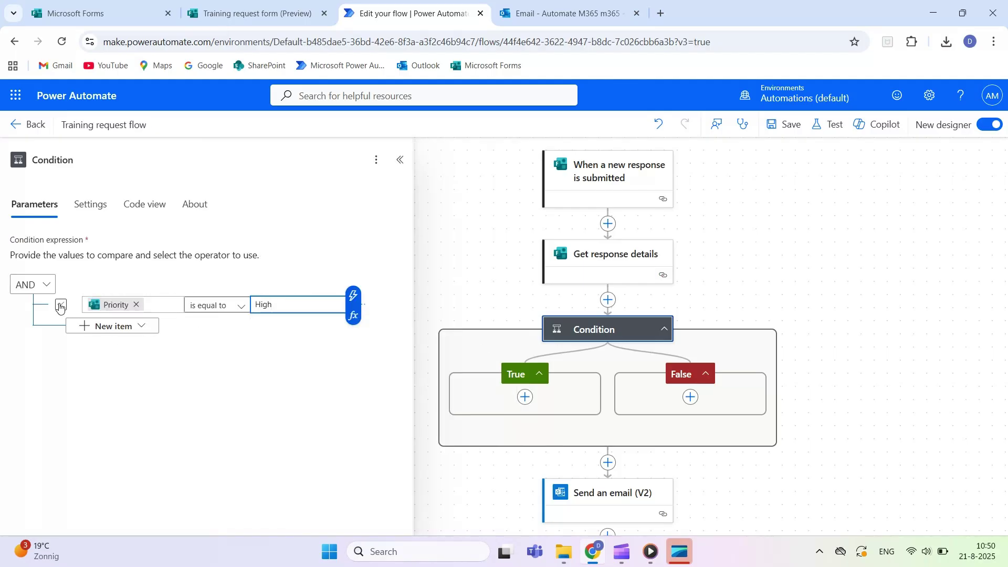
# Add a second condition row requiring Department to equal IT.
pyautogui.click(107, 327)
pyautogui.click(99, 347)
pyautogui.click(121, 317)
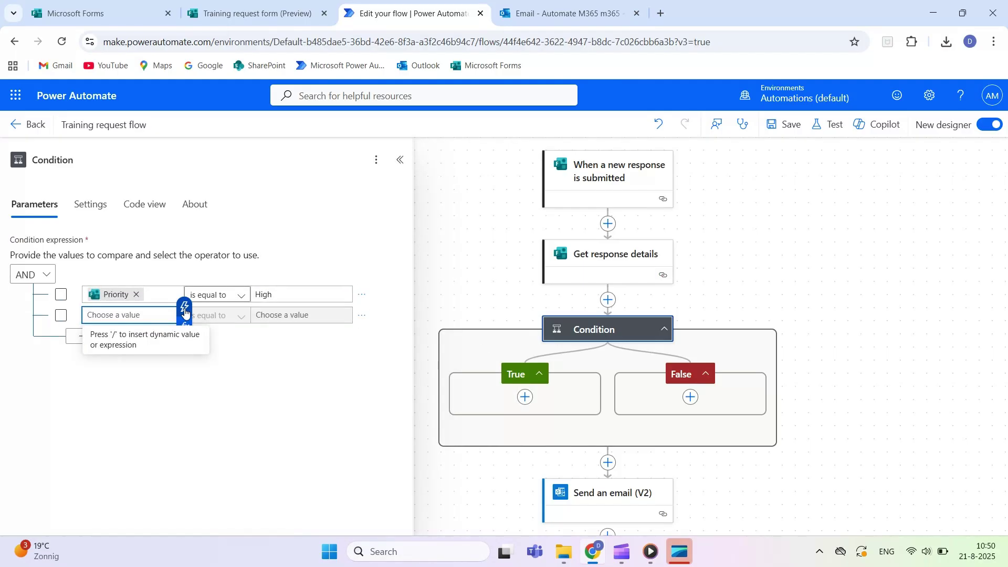
pyautogui.click(184, 307)
pyautogui.write('Departe')
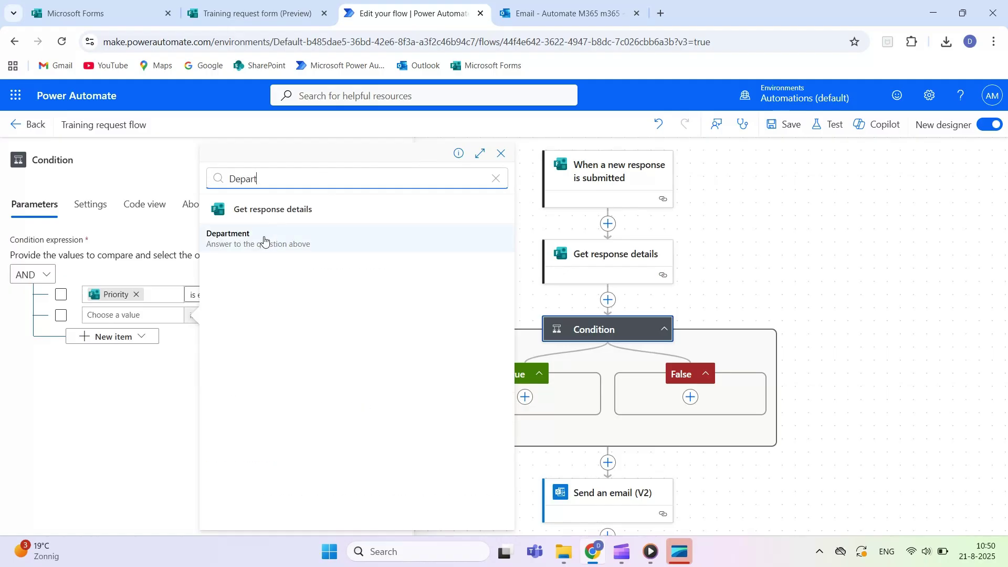
pyautogui.click(229, 237)
pyautogui.click(297, 315)
pyautogui.write('IT')
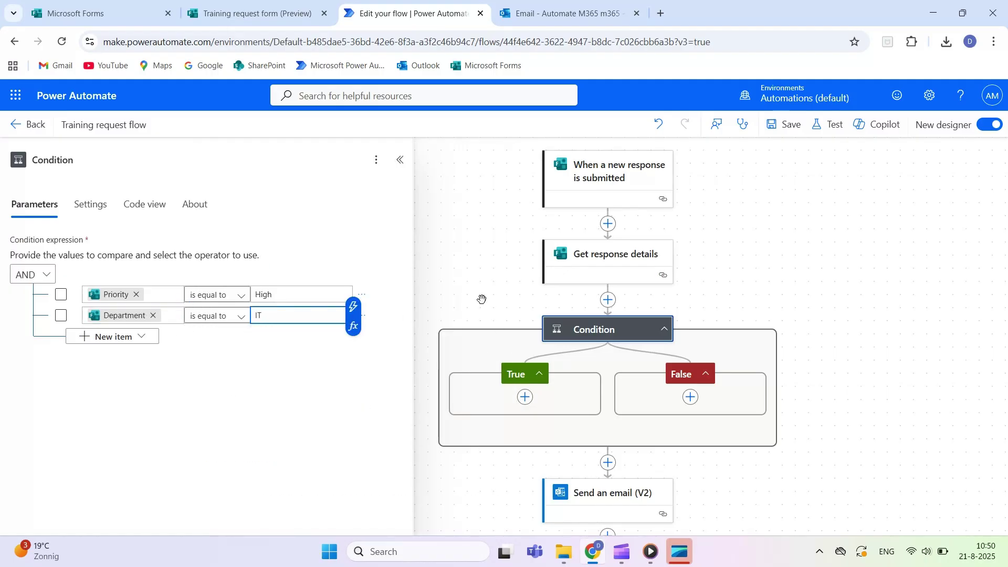
pyautogui.click(475, 279)
# Move Send an email into the True branch and add Send an email (V2) to False.
pyautogui.scroll(-1, 581, 416)
pyautogui.moveTo(581, 417); pyautogui.dragTo(525, 331)
pyautogui.click(690, 331)
pyautogui.write('email')
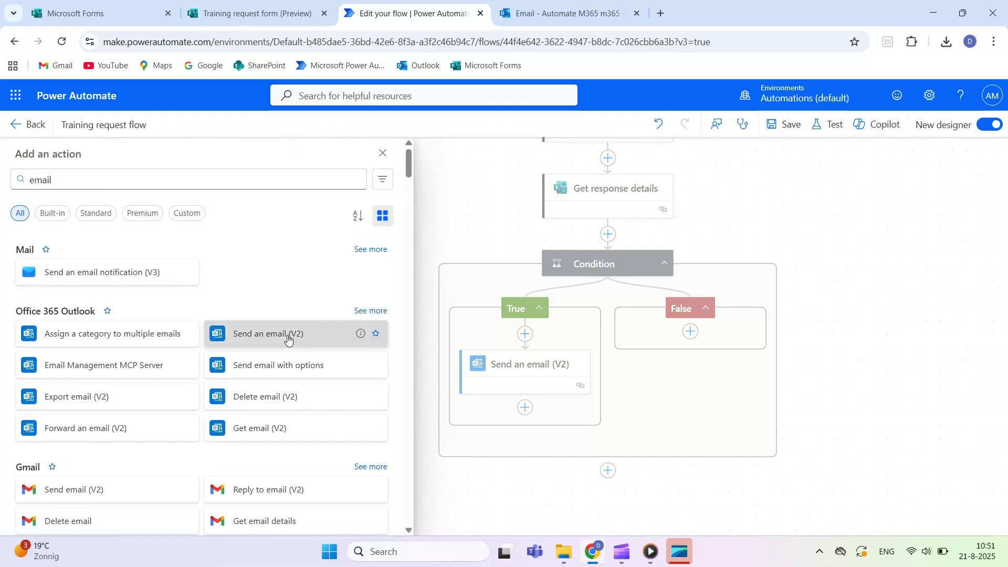
pyautogui.moveTo(692, 379); pyautogui.dragTo(715, 386)
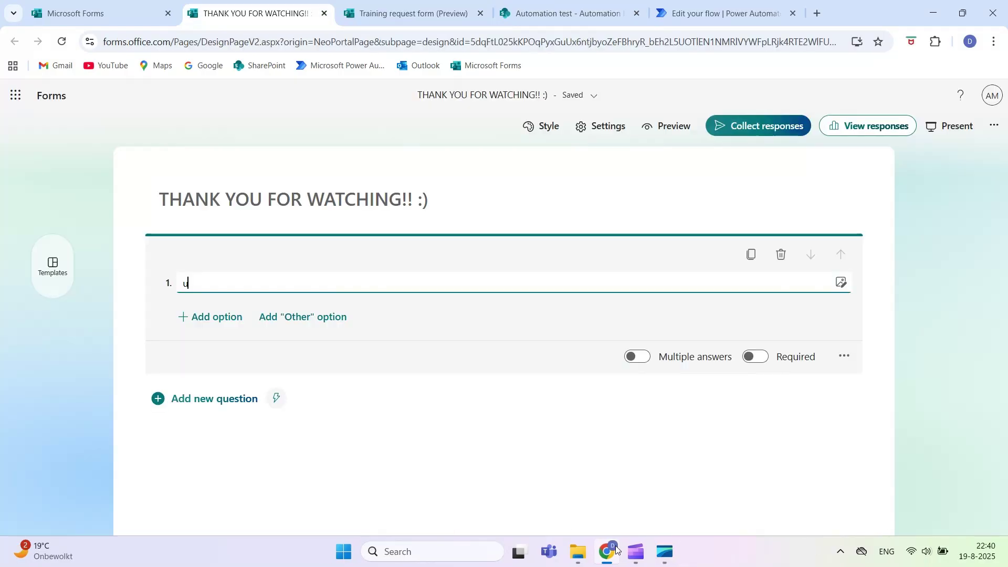
# Give the Forms 'Useful?' question the options LIKE, SUBSCRIBE and COMMENT.
pyautogui.write('Useful?')
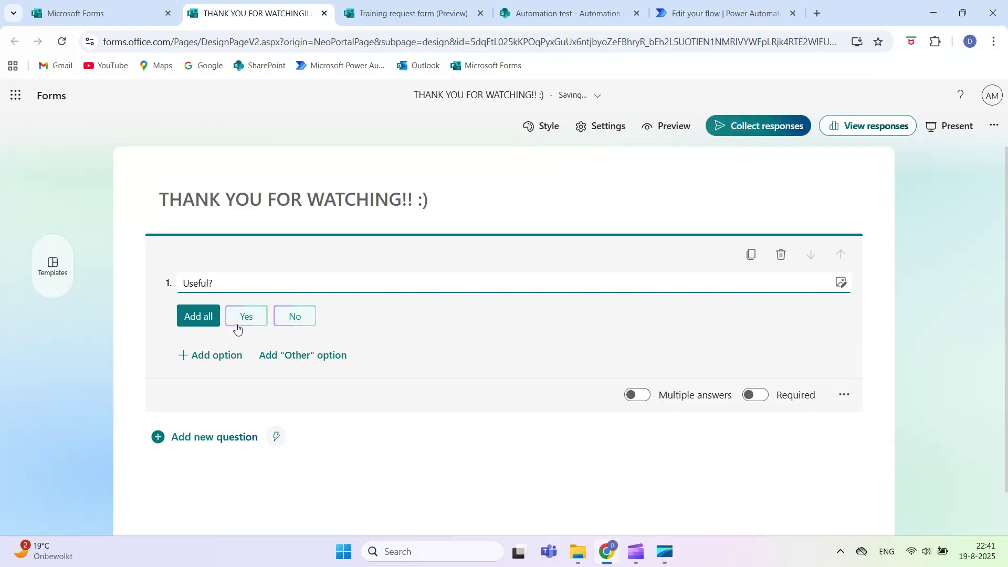
pyautogui.click(218, 353)
pyautogui.write('LIKE')
pyautogui.press('Return')
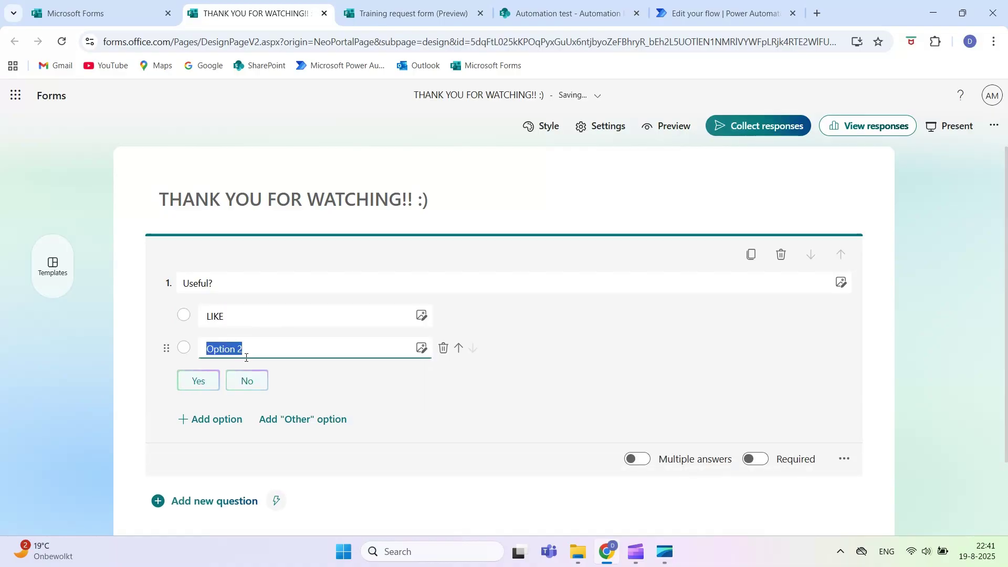
pyautogui.write('SUBSCRIBE')
pyautogui.press('Return')
pyautogui.write('COMMENT')
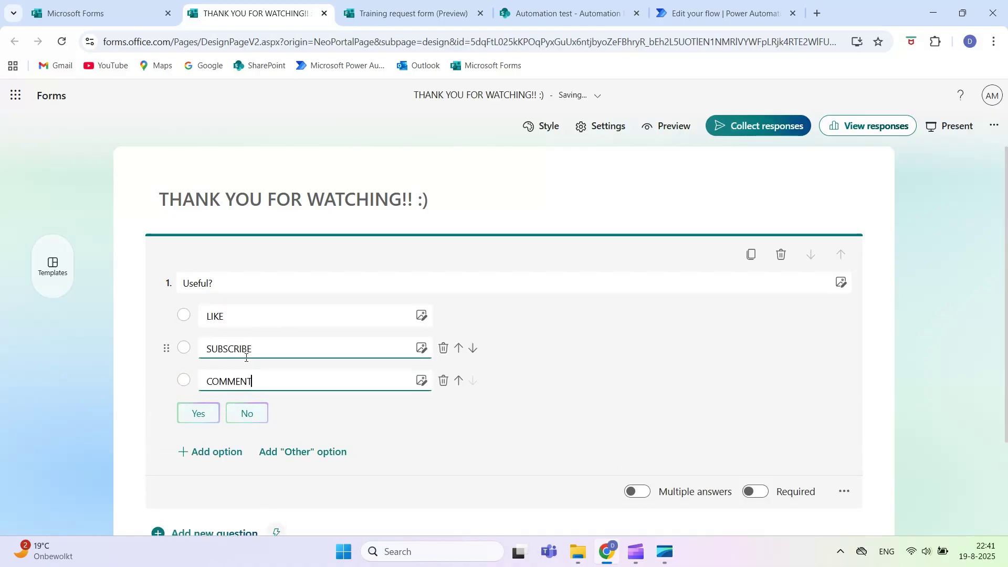